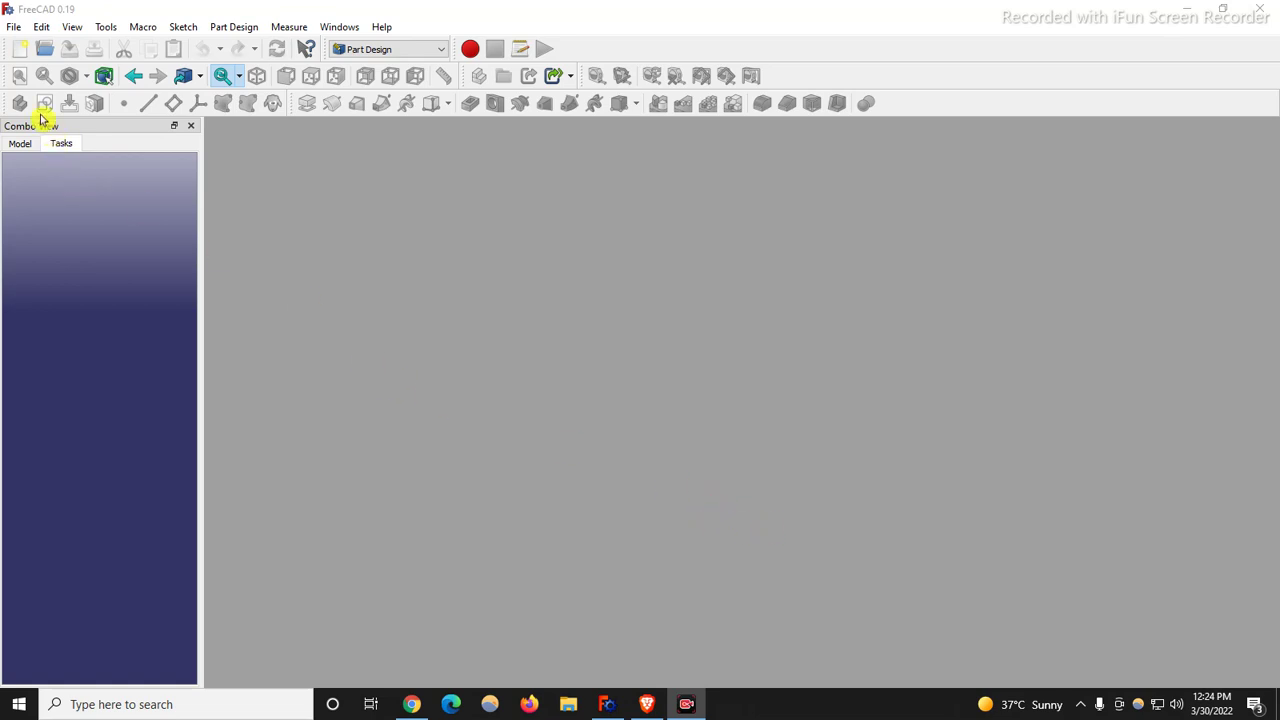
# Create a new empty document, Unnamed, from the New toolbar button.
pyautogui.click(21, 52)
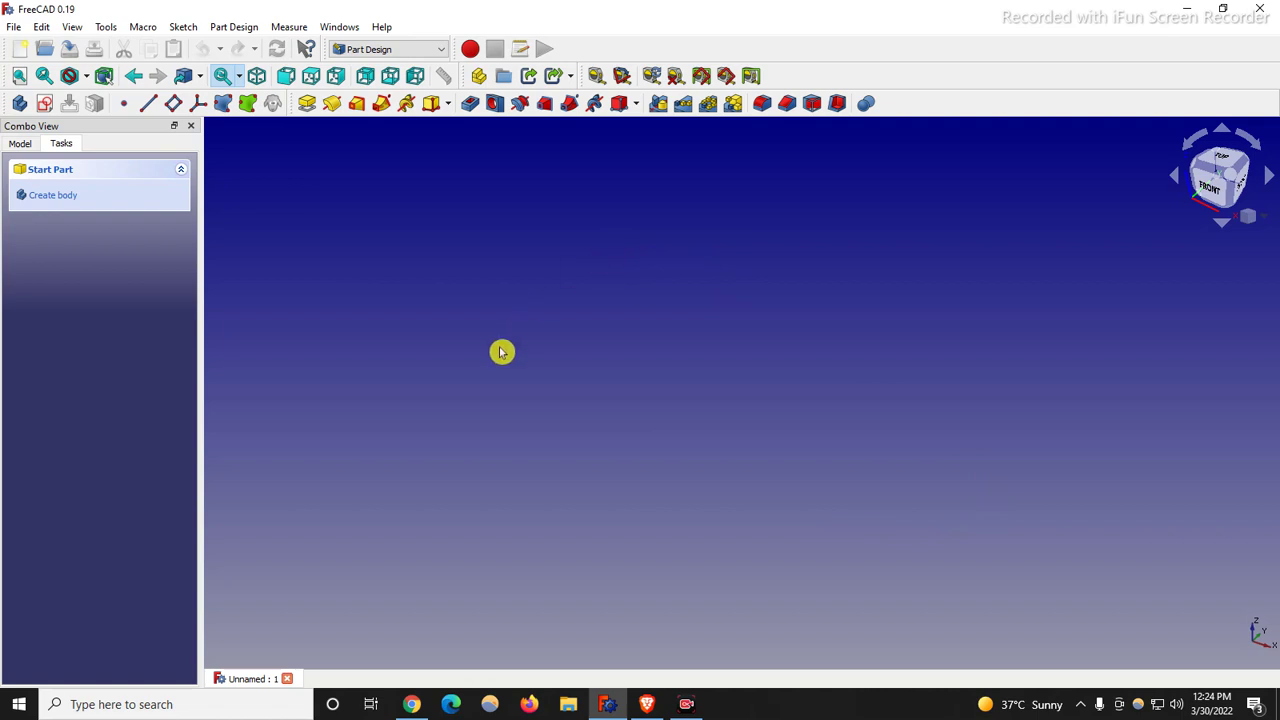
# Set the top colour of the 3D view background gradient to light cyan in Display preferences.
pyautogui.click(42, 30)
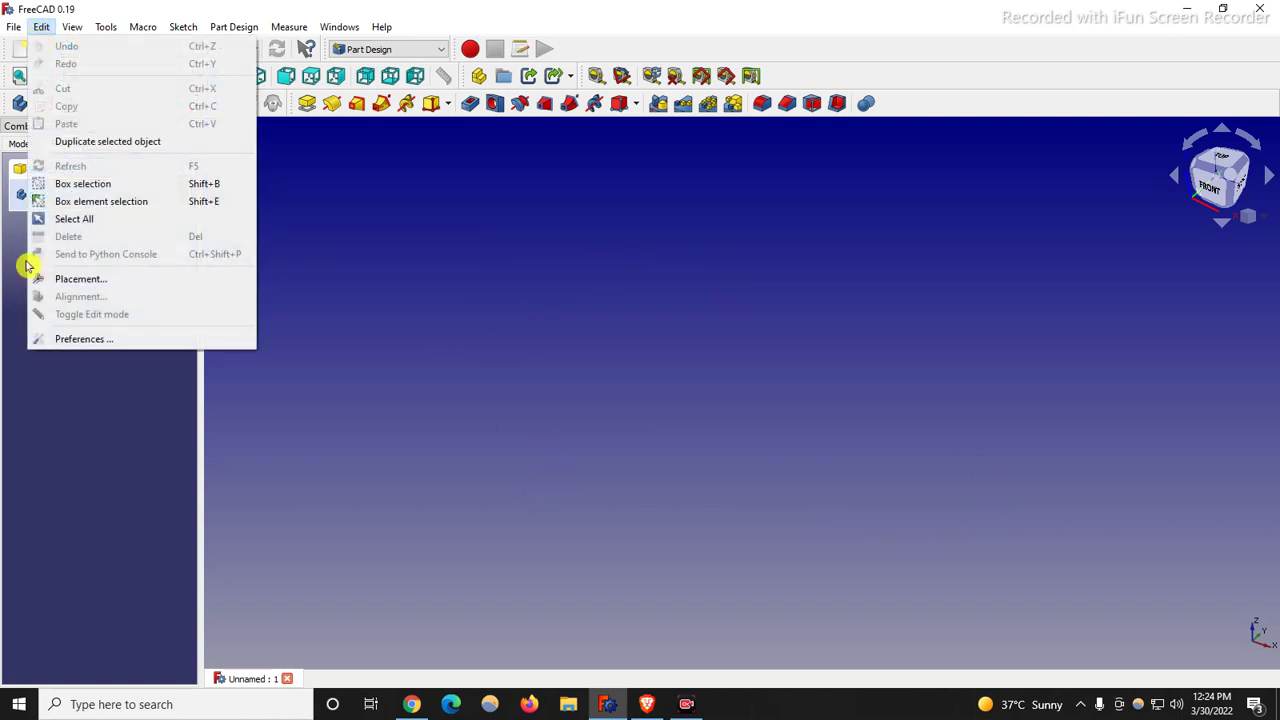
pyautogui.click(54, 342)
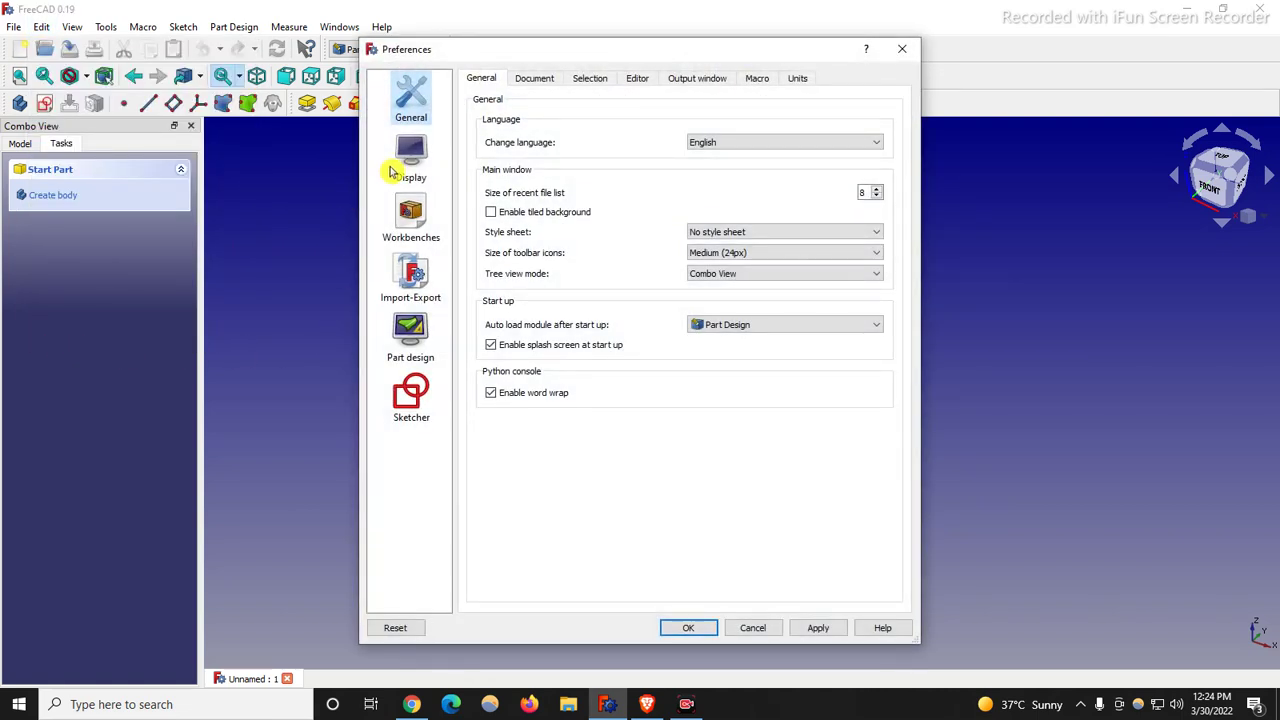
pyautogui.click(405, 160)
pyautogui.click(588, 80)
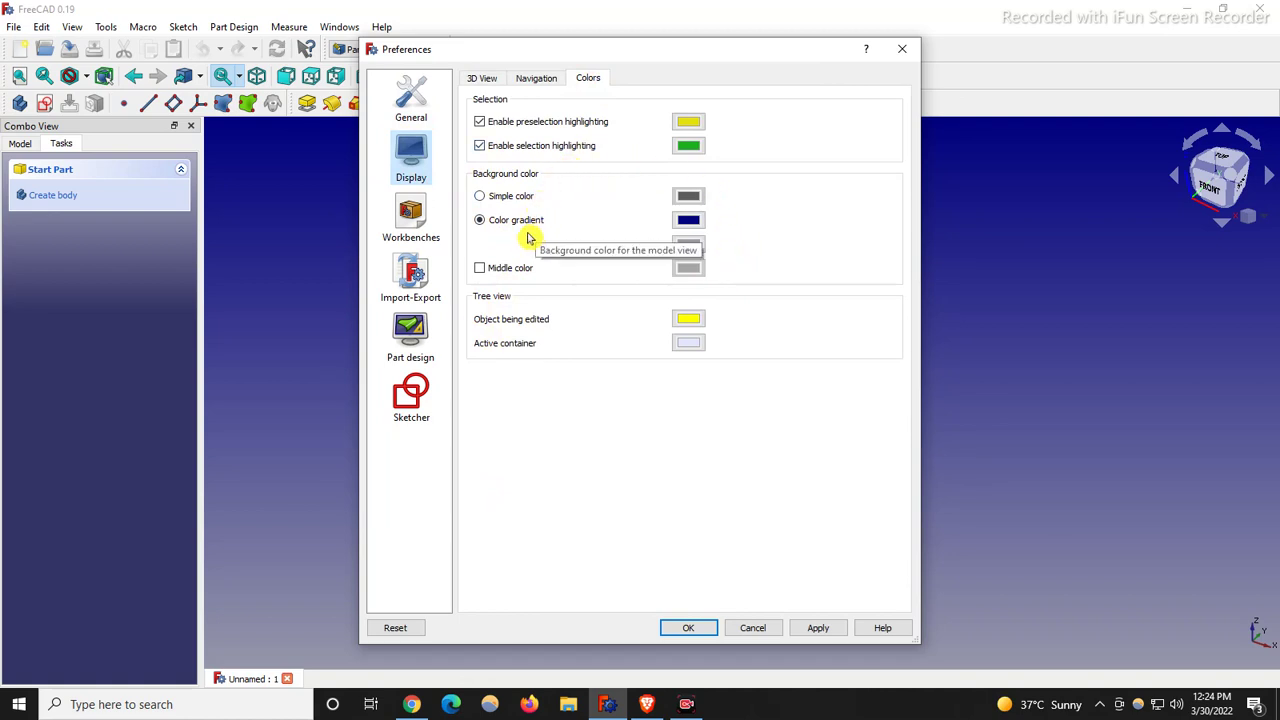
pyautogui.click(687, 222)
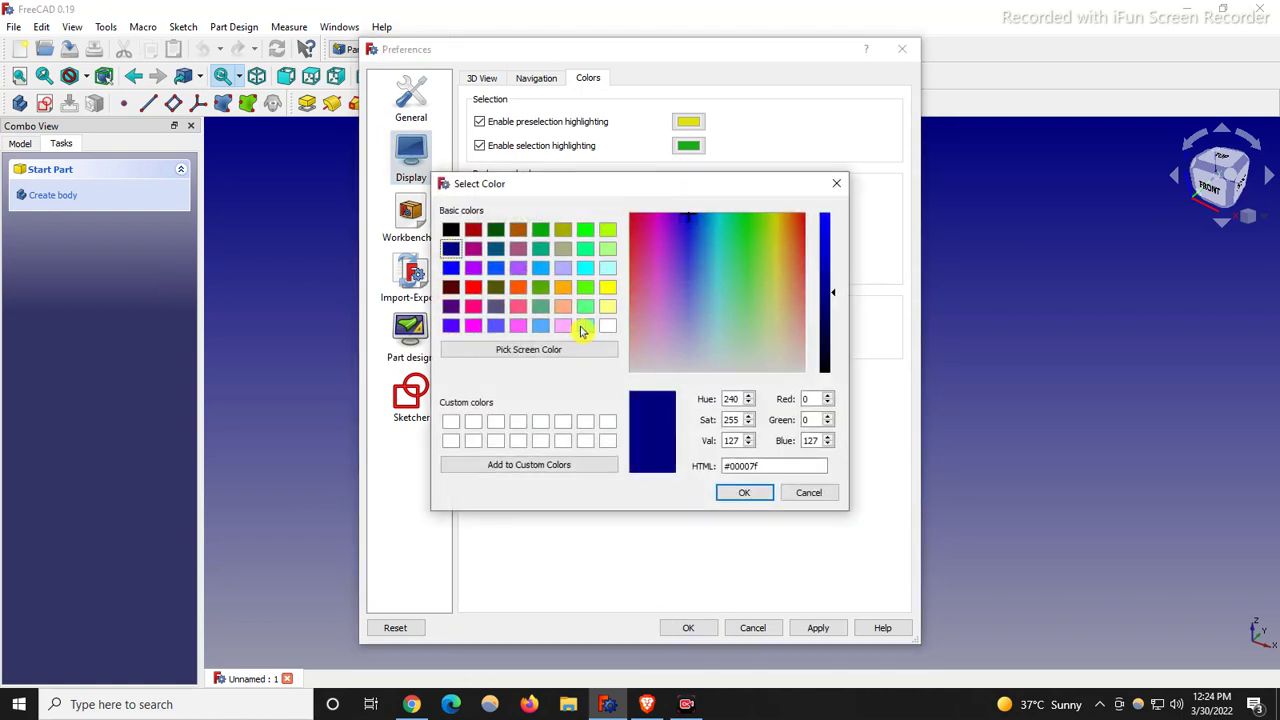
pyautogui.click(583, 328)
pyautogui.click(746, 493)
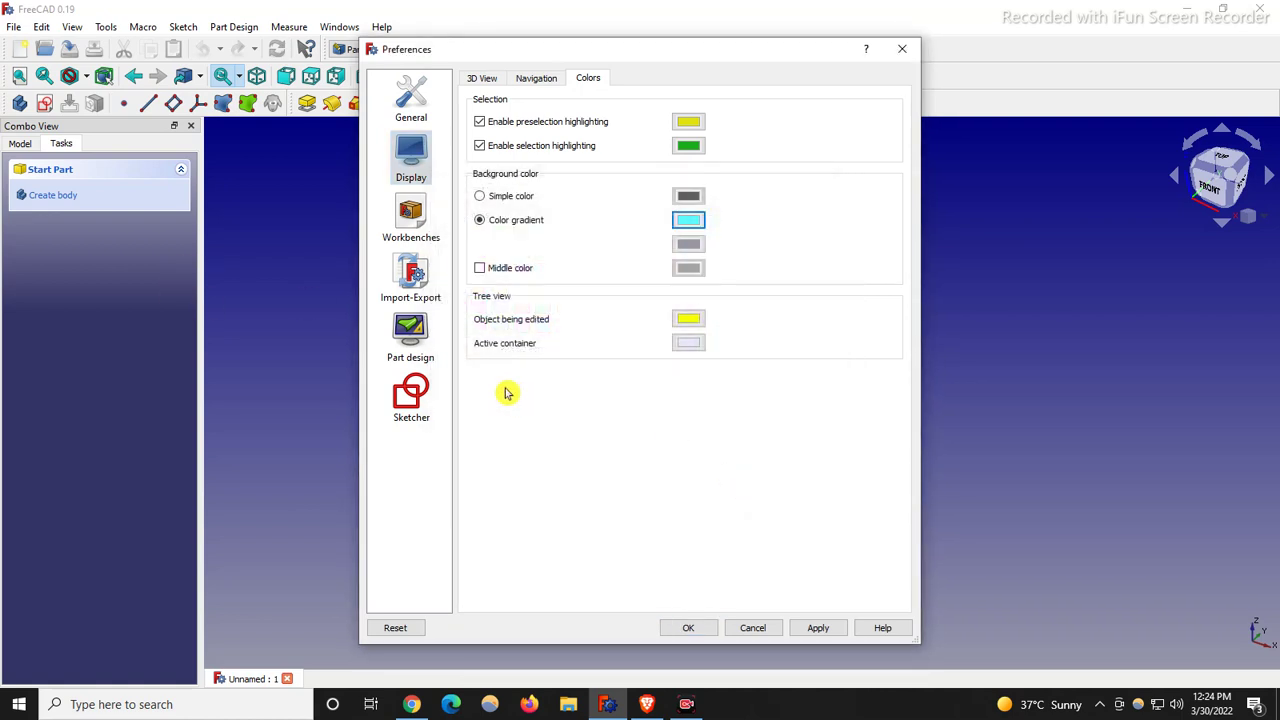
pyautogui.click(818, 629)
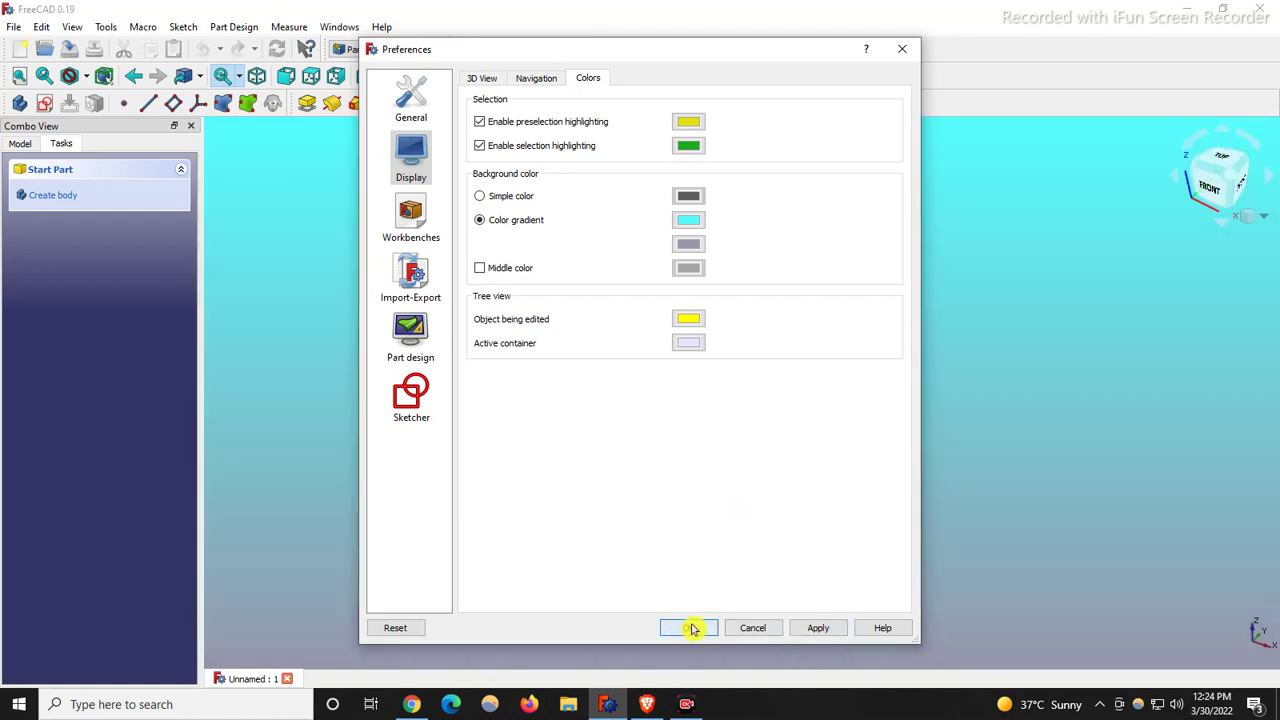
pyautogui.click(689, 628)
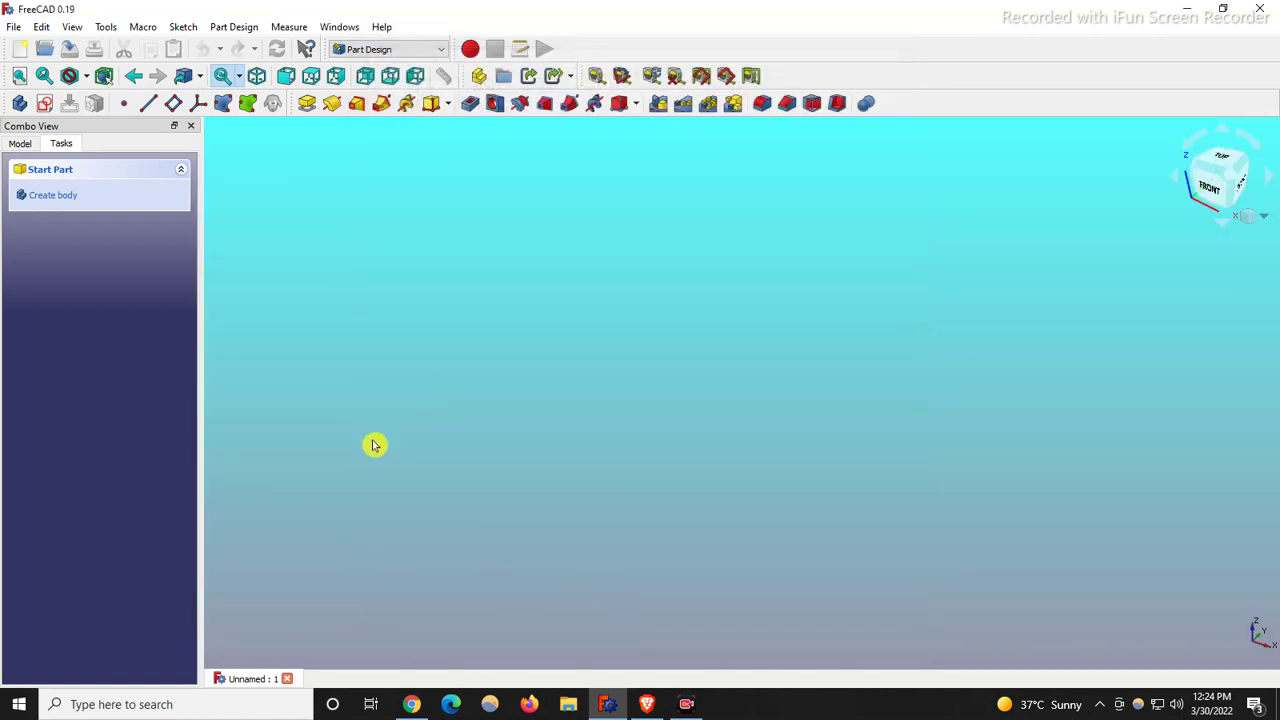
# Switch the 3D view background to a simple black colour in Display preferences.
pyautogui.click(14, 26)
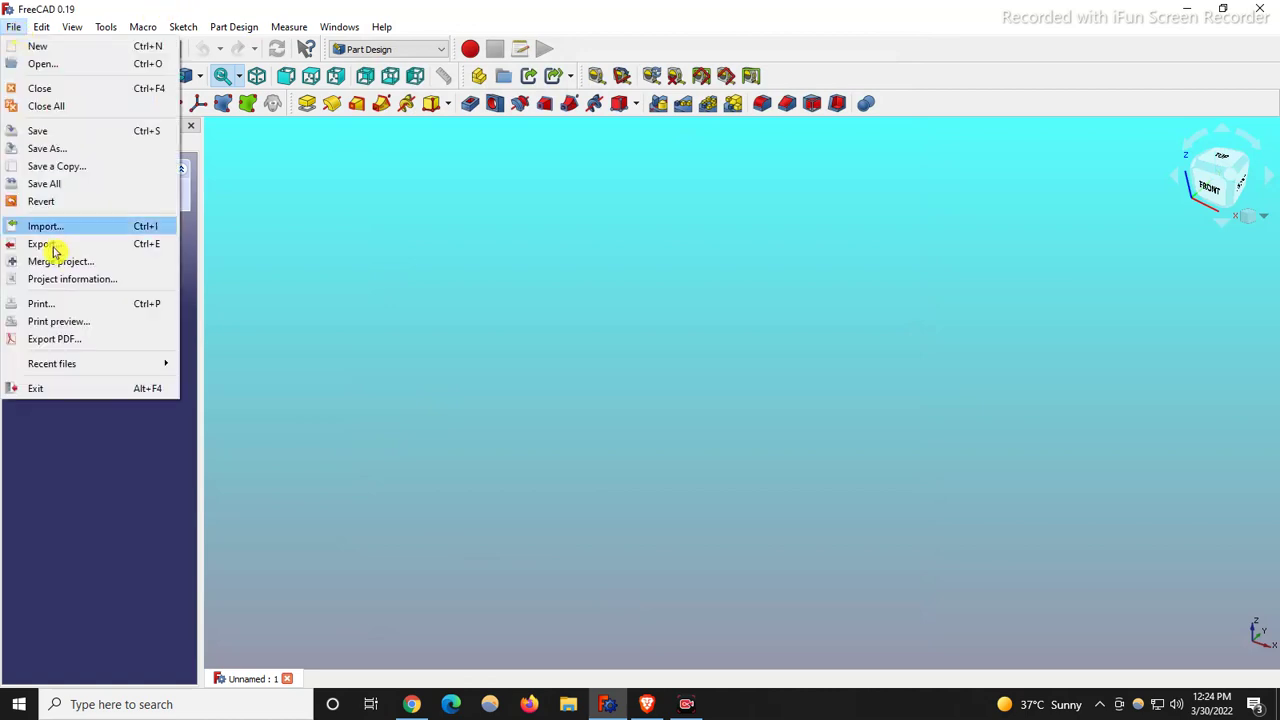
pyautogui.moveTo(41, 26)
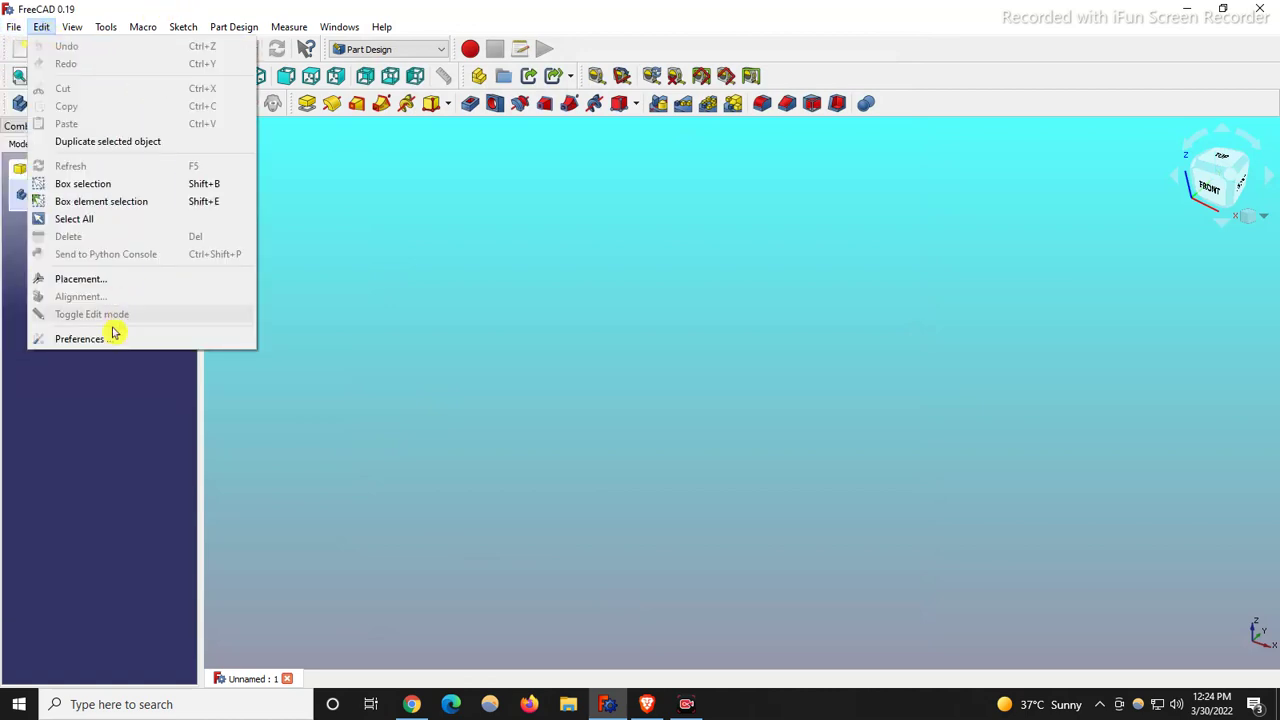
pyautogui.click(106, 340)
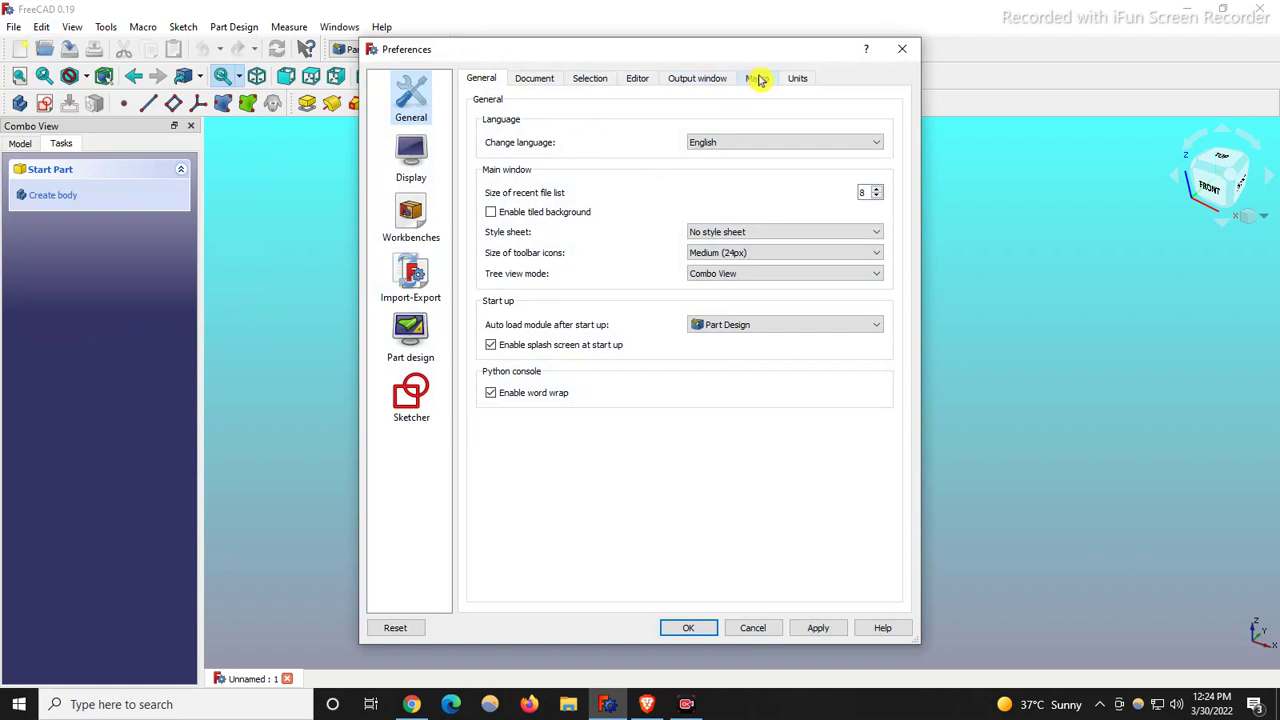
pyautogui.click(390, 168)
pyautogui.click(590, 79)
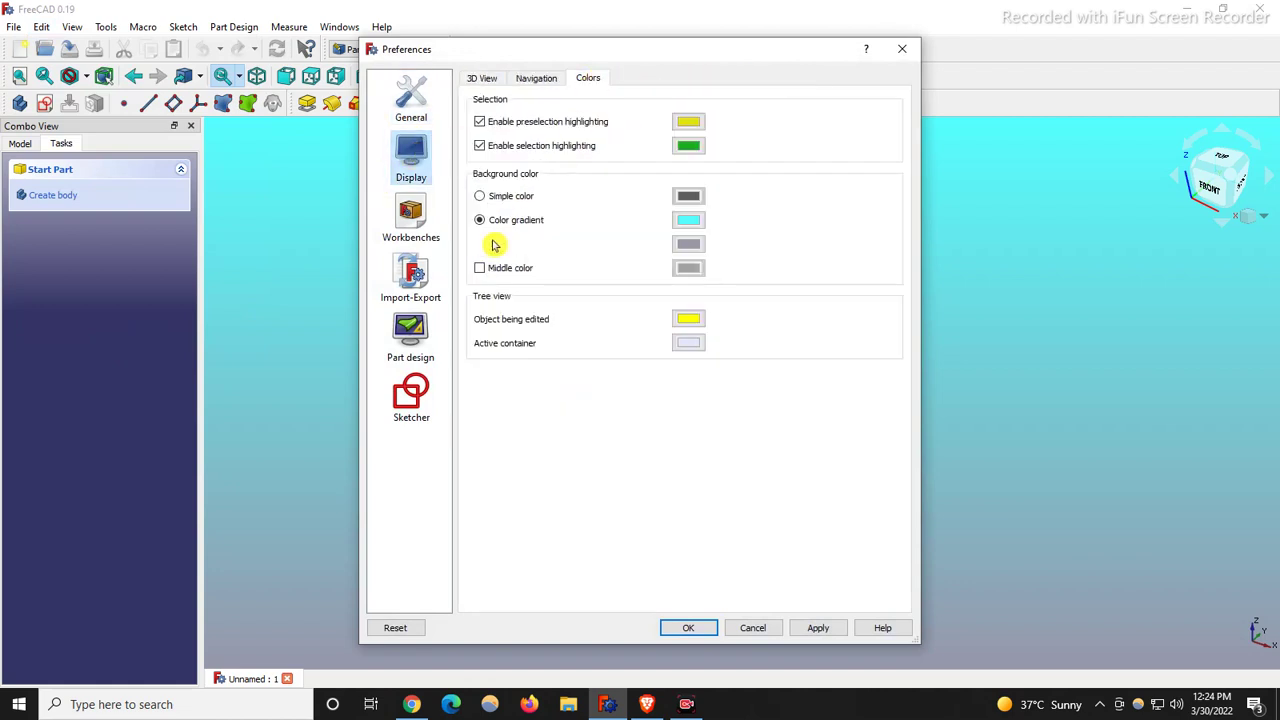
pyautogui.click(503, 200)
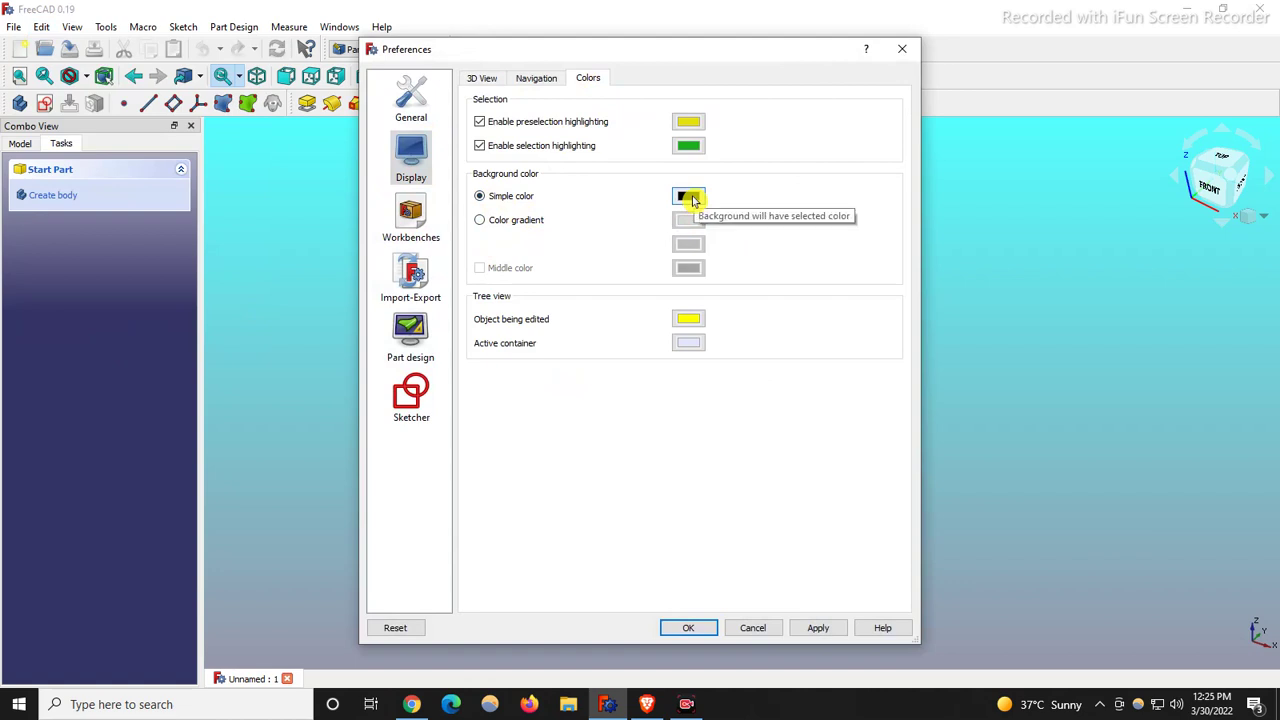
pyautogui.click(689, 197)
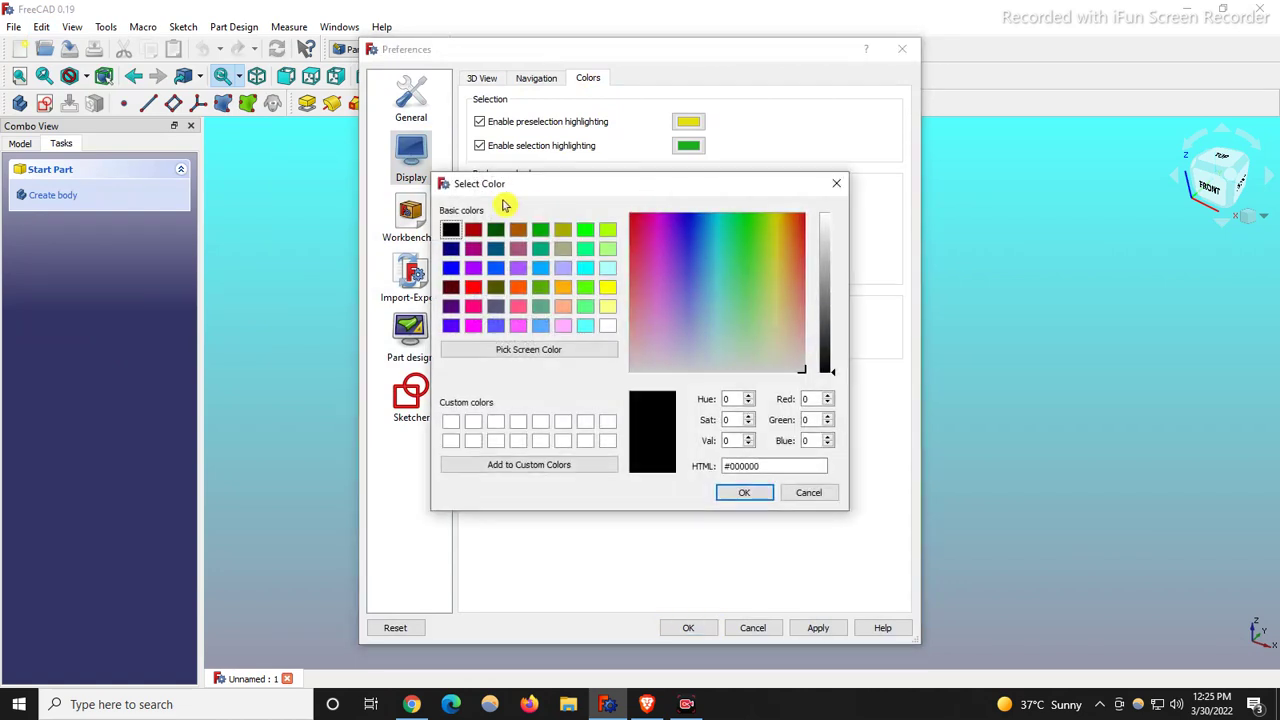
pyautogui.click(744, 492)
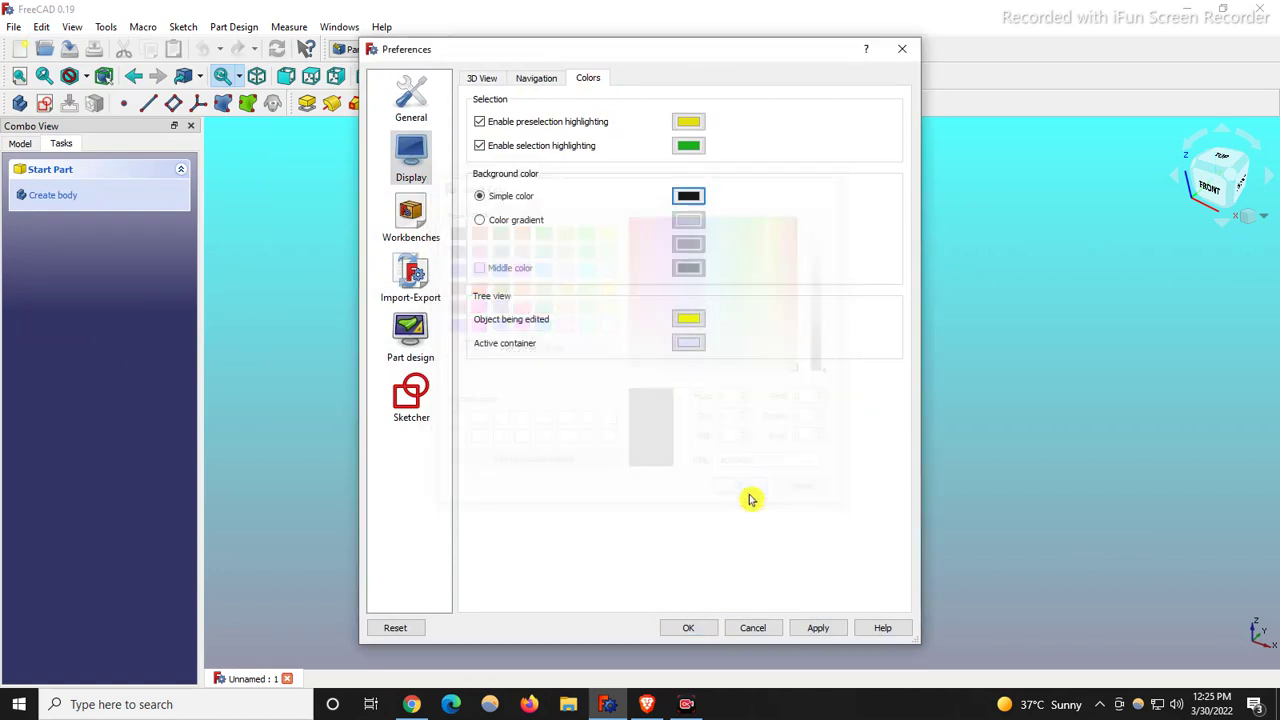
pyautogui.click(818, 628)
pyautogui.click(688, 627)
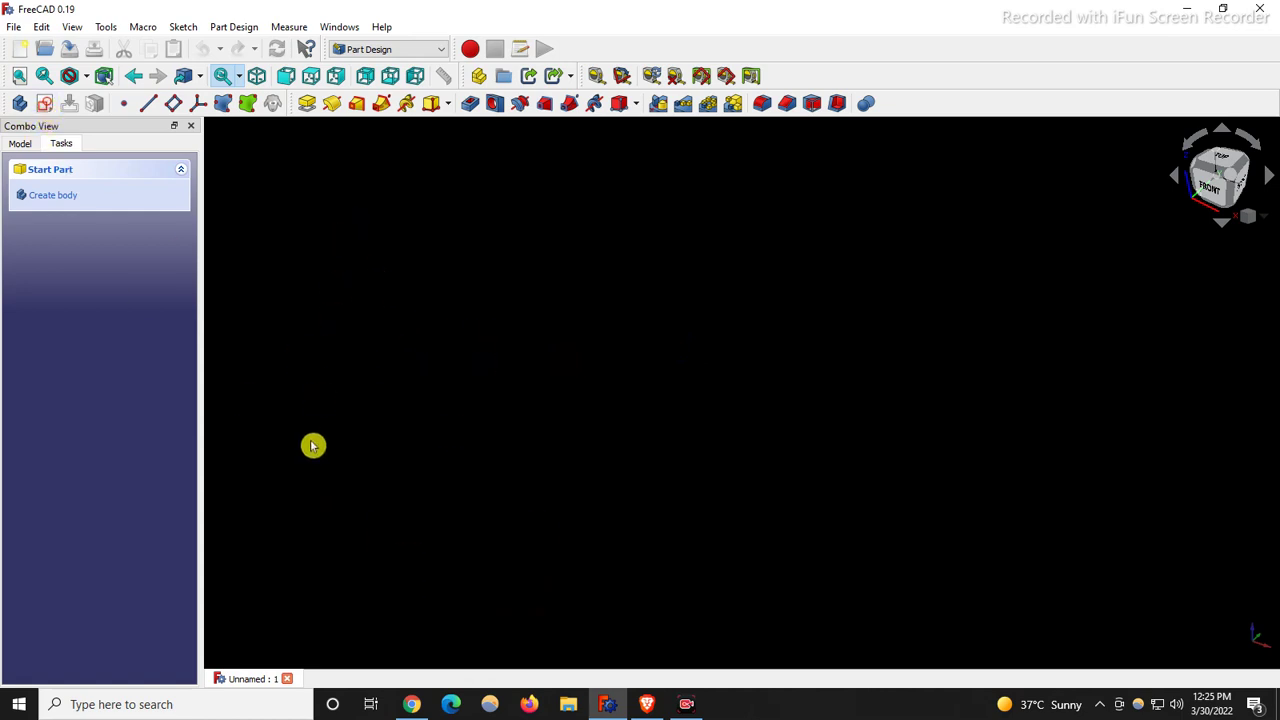
pyautogui.click(44, 103)
# Start a sketch on the XZ_Plane and draw a rectangle with one corner at the origin.
pyautogui.scroll(4, 509, 322)
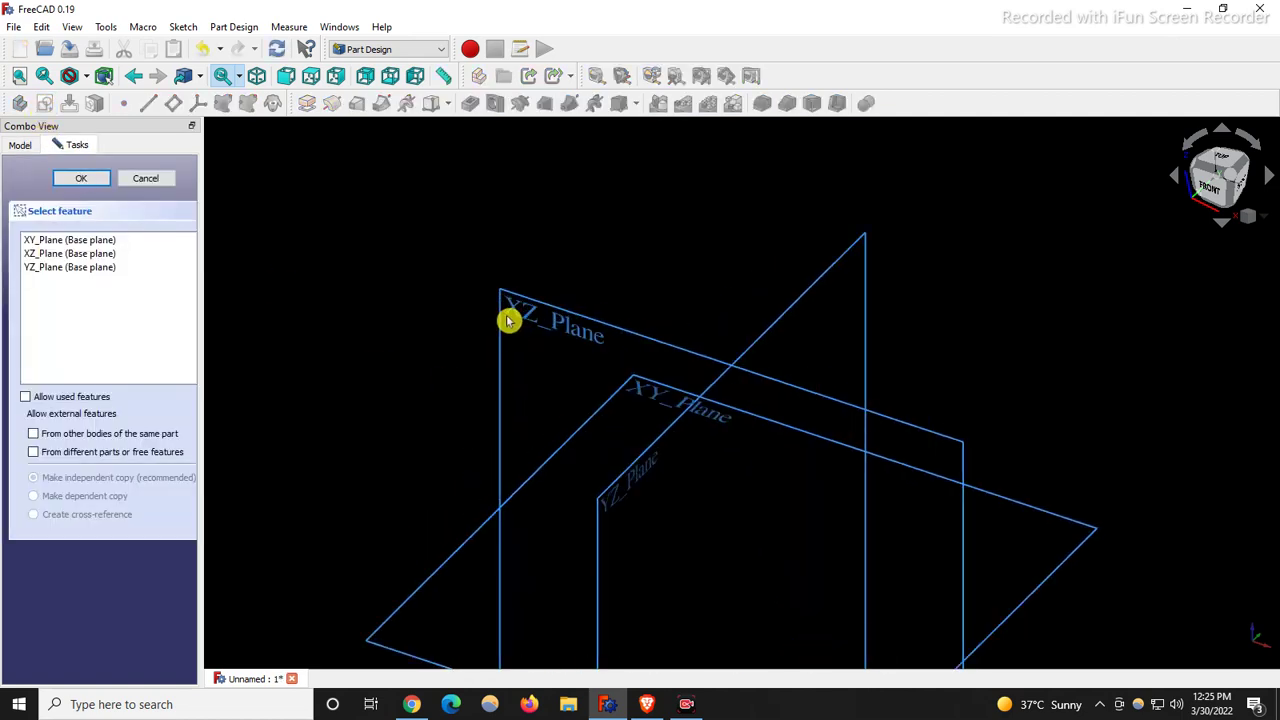
pyautogui.click(501, 337)
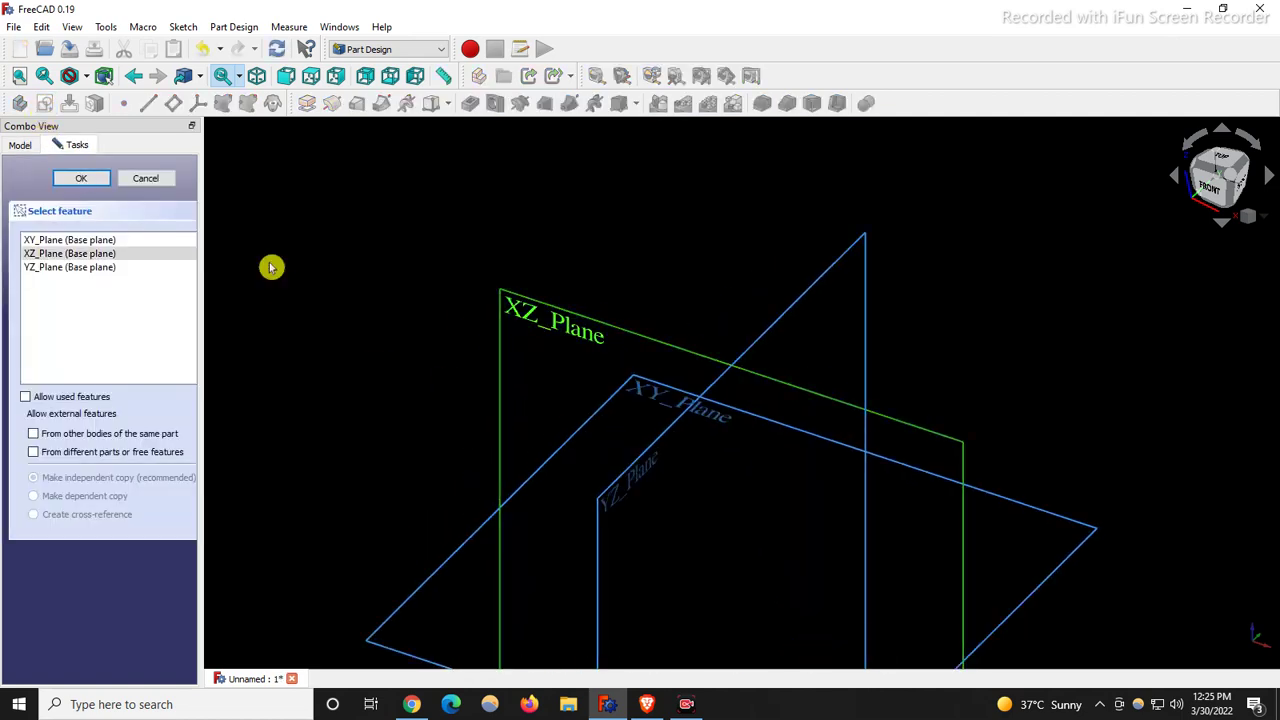
pyautogui.click(84, 182)
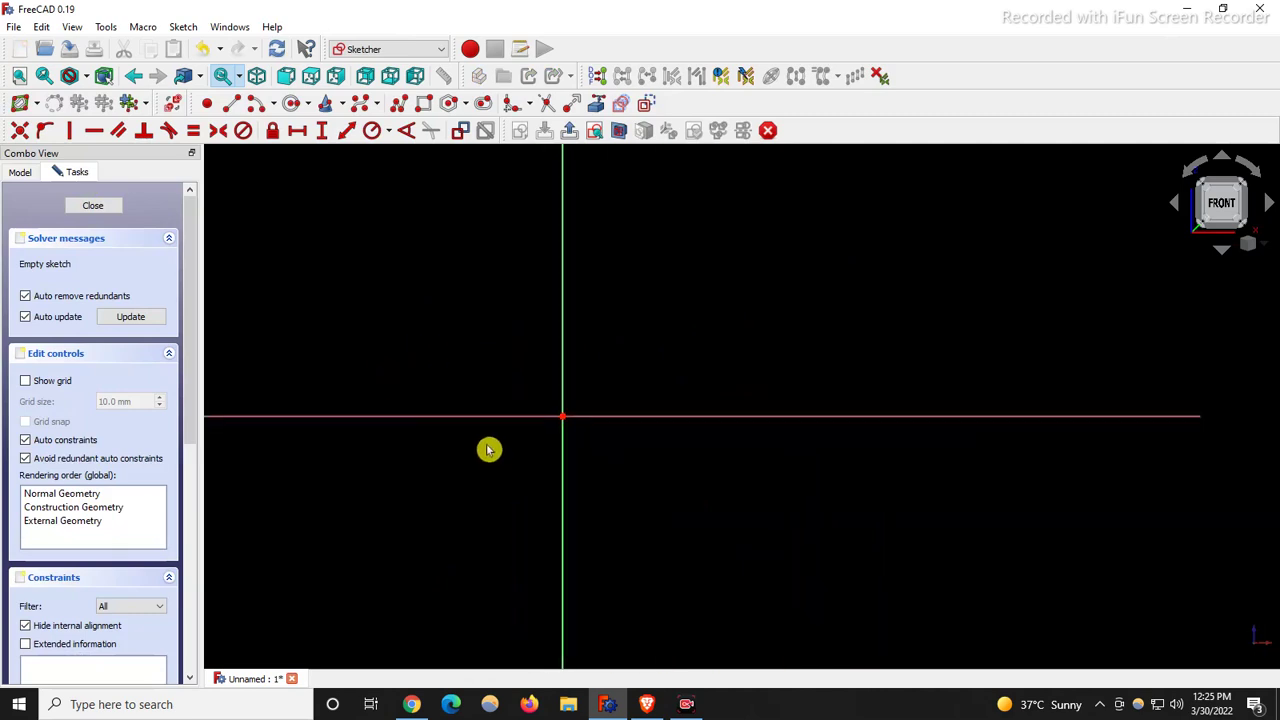
pyautogui.click(423, 104)
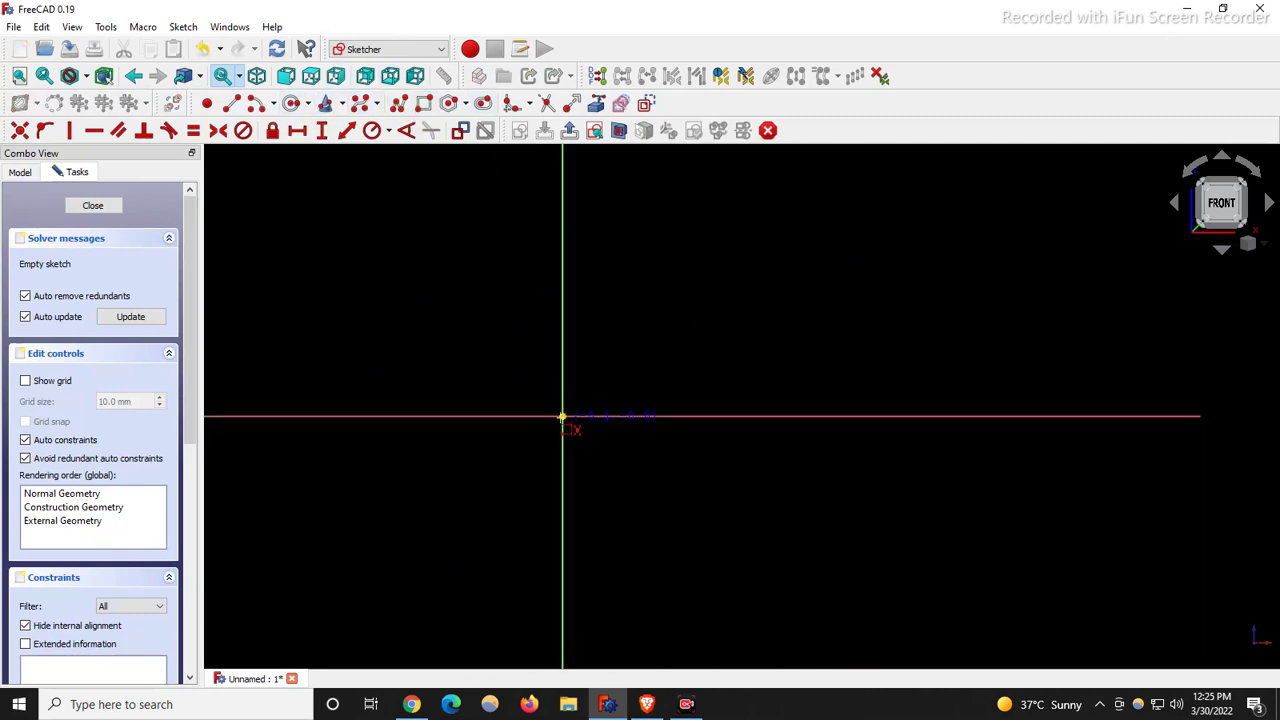
pyautogui.click(565, 413)
pyautogui.click(882, 180)
pyautogui.scroll(-2, 514, 186)
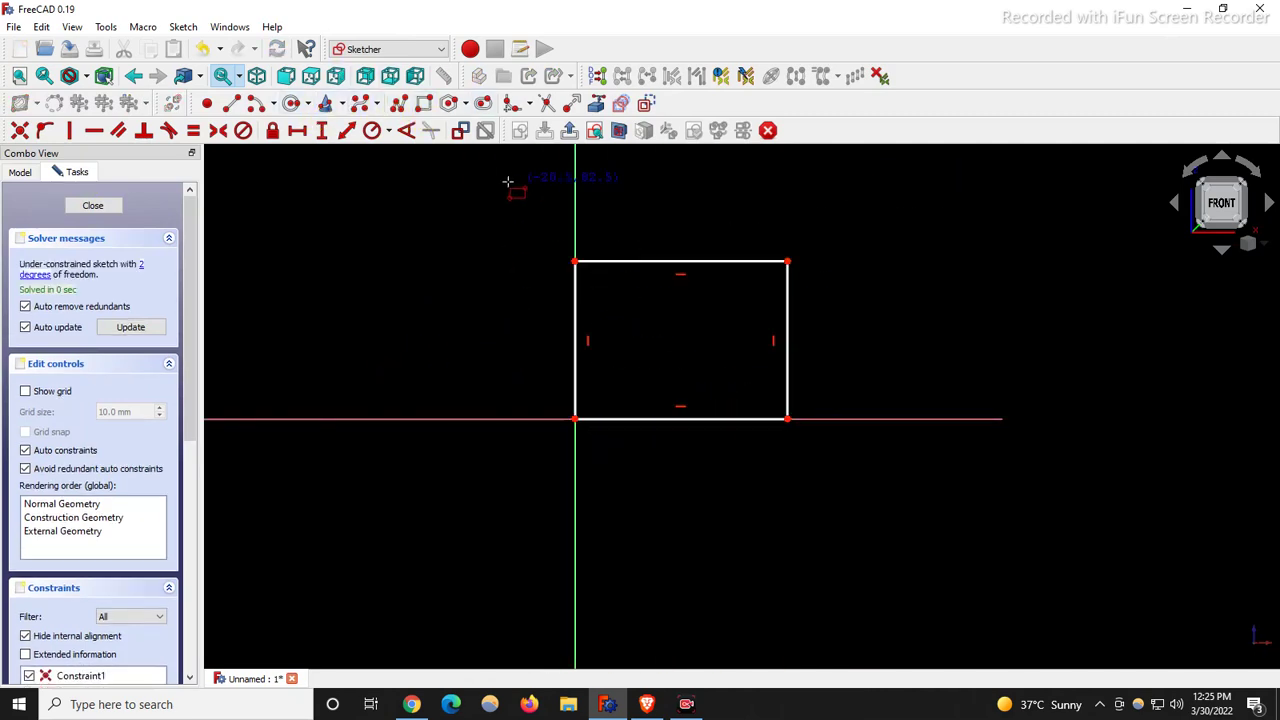
pyautogui.scroll(3, 479, 316)
pyautogui.rightClick(539, 243)
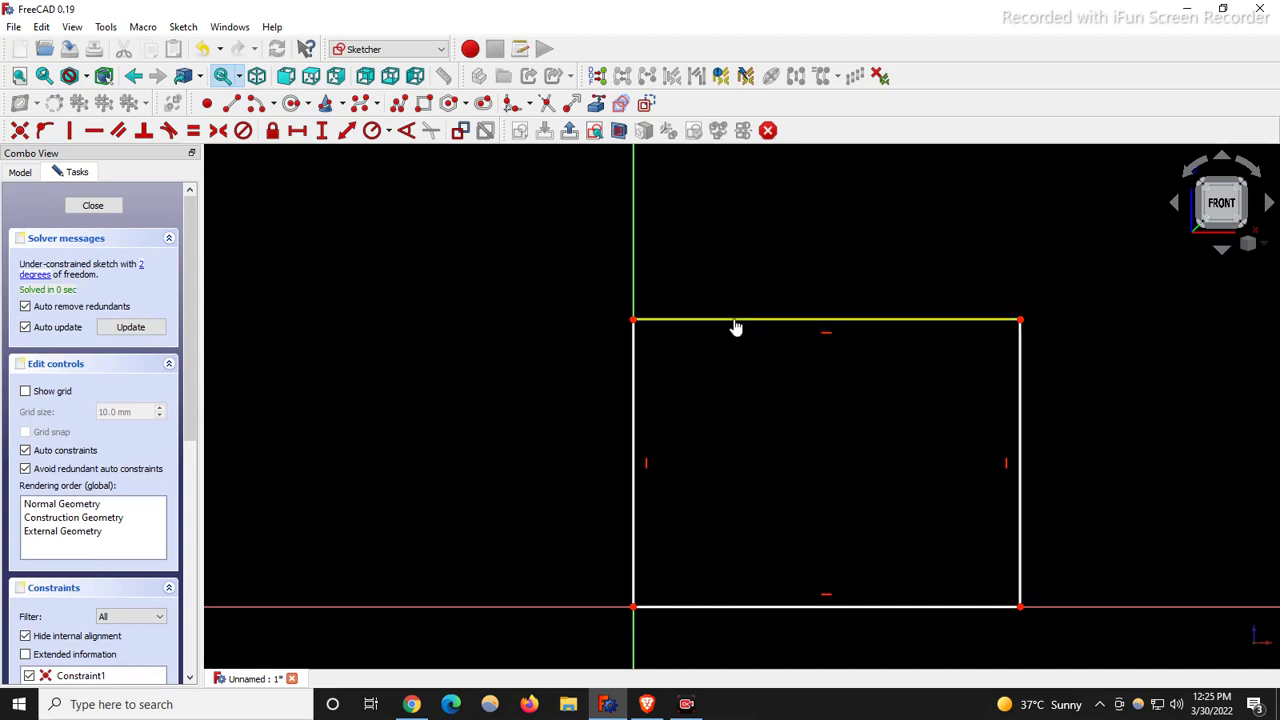
# Constrain the rectangle to 73.7 mm wide and 54.8 mm high.
pyautogui.click(734, 322)
pyautogui.click(307, 133)
pyautogui.write('73.7')
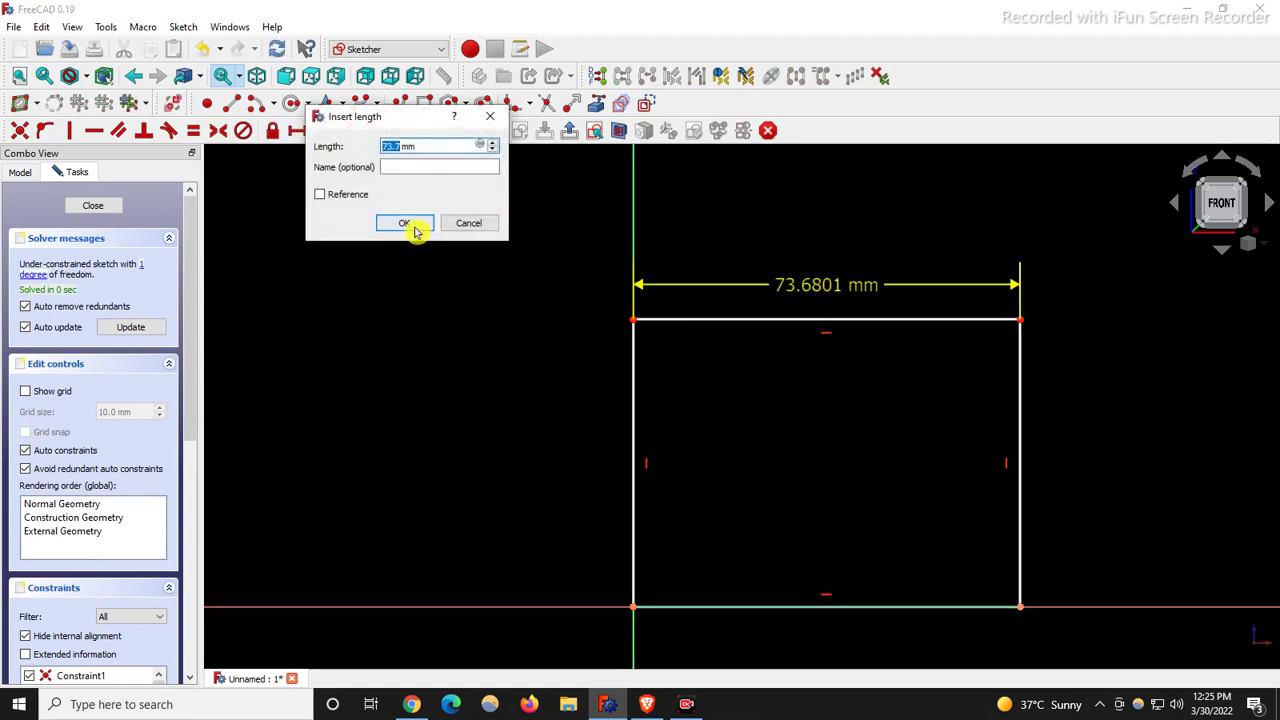
pyautogui.click(420, 228)
pyautogui.click(637, 383)
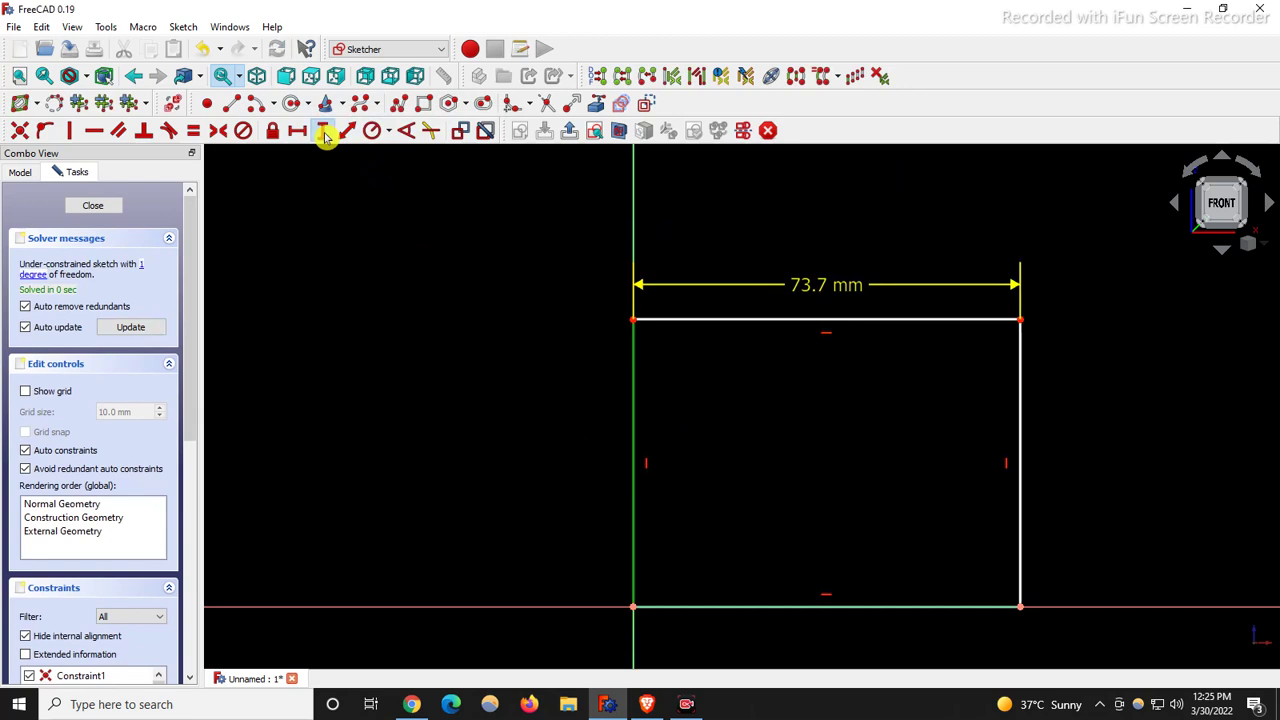
pyautogui.click(322, 131)
pyautogui.click(422, 227)
# Move the 54.8 mm dimension left and the 73.7 mm dimension above the rectangle.
pyautogui.scroll(-3, 440, 380)
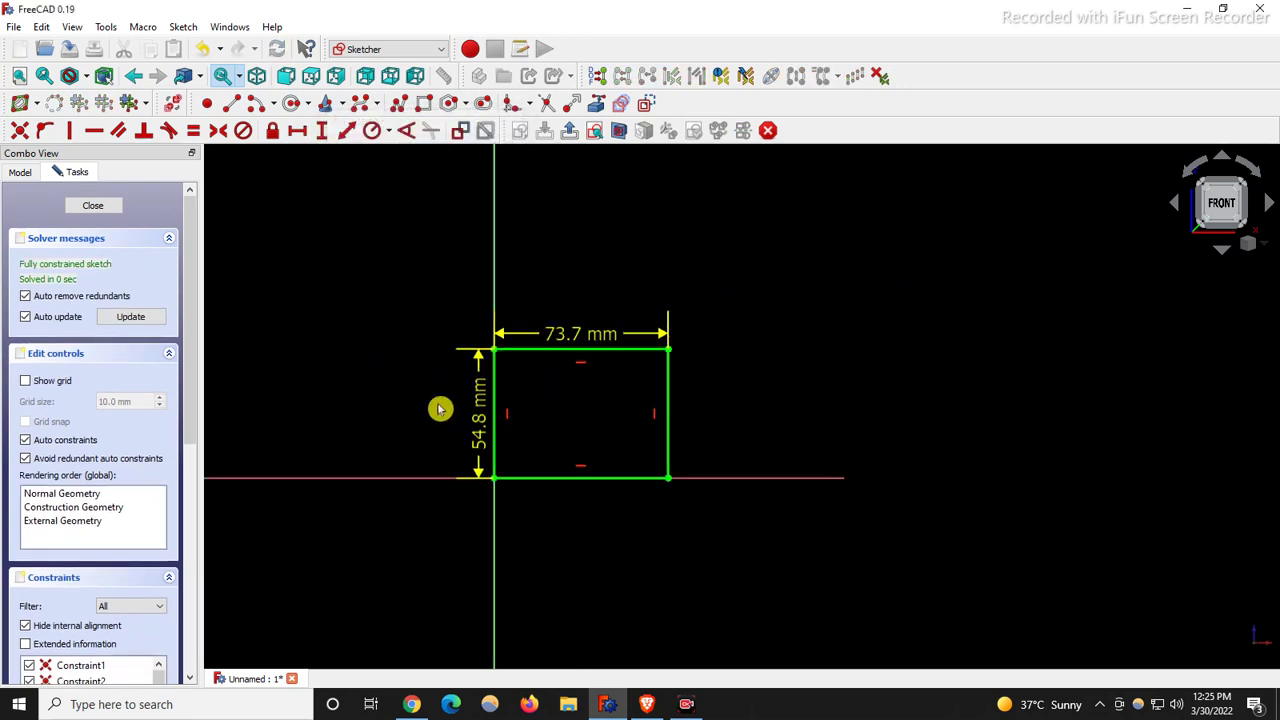
pyautogui.scroll(2, 440, 406)
pyautogui.scroll(-3, 575, 320)
pyautogui.scroll(3, 520, 333)
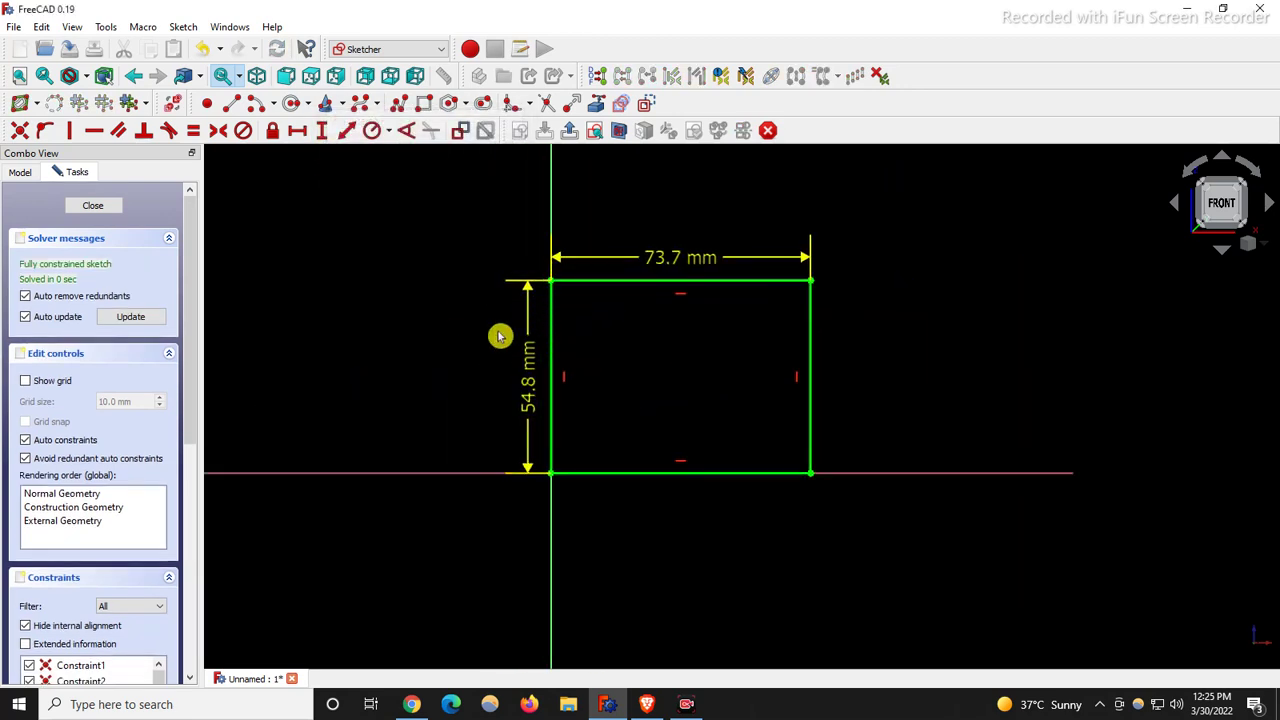
pyautogui.scroll(-3, 450, 360)
pyautogui.scroll(3, 480, 372)
pyautogui.scroll(-2, 570, 366)
pyautogui.scroll(3, 480, 371)
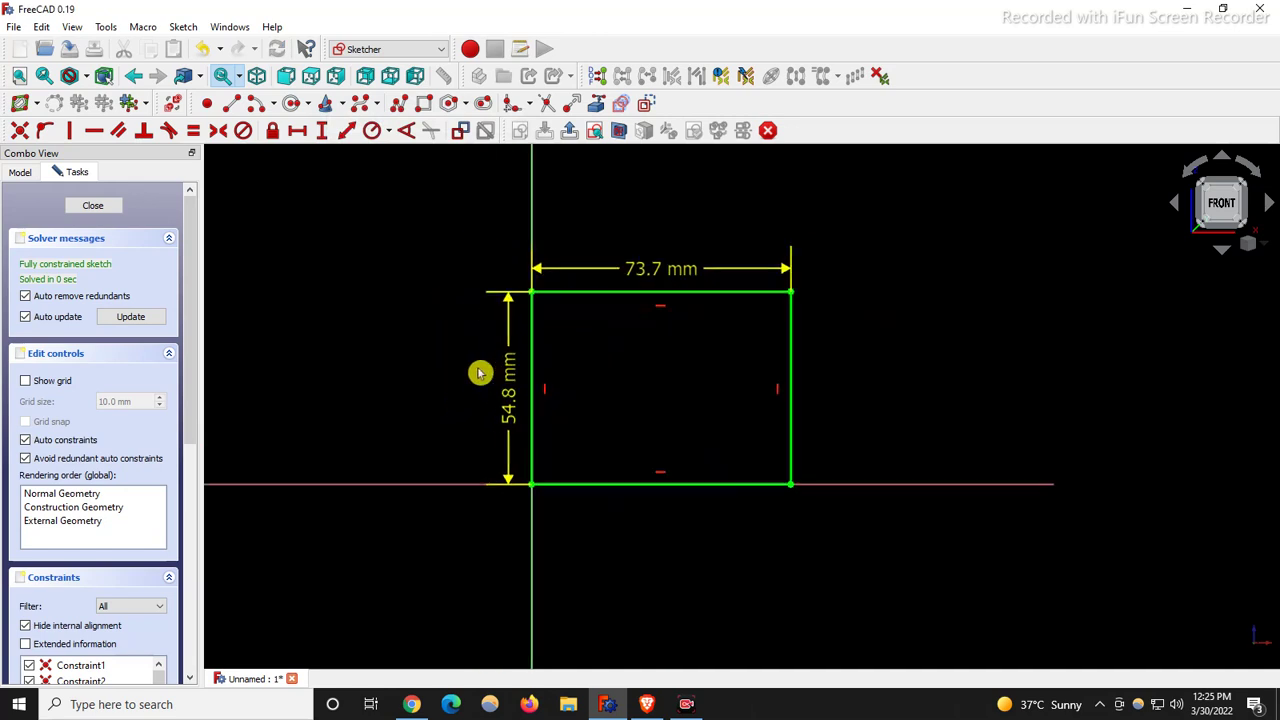
pyautogui.moveTo(516, 410); pyautogui.dragTo(403, 400)
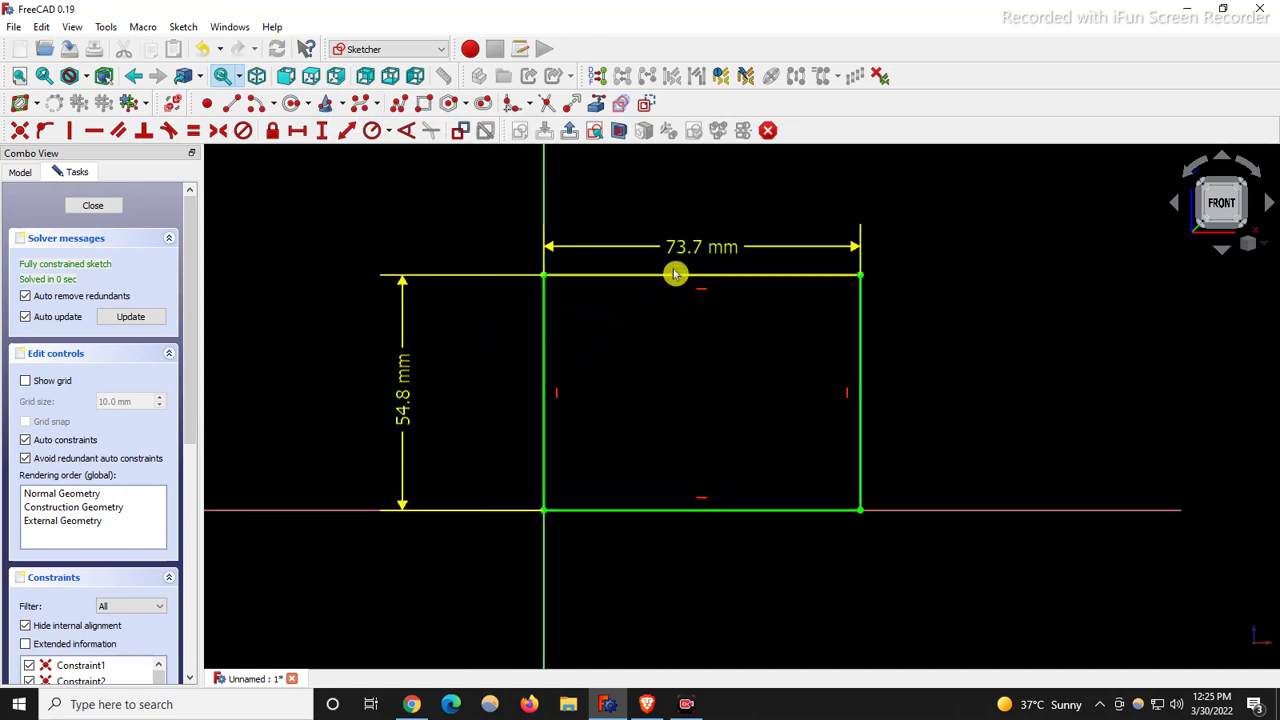
pyautogui.moveTo(674, 250); pyautogui.dragTo(678, 207)
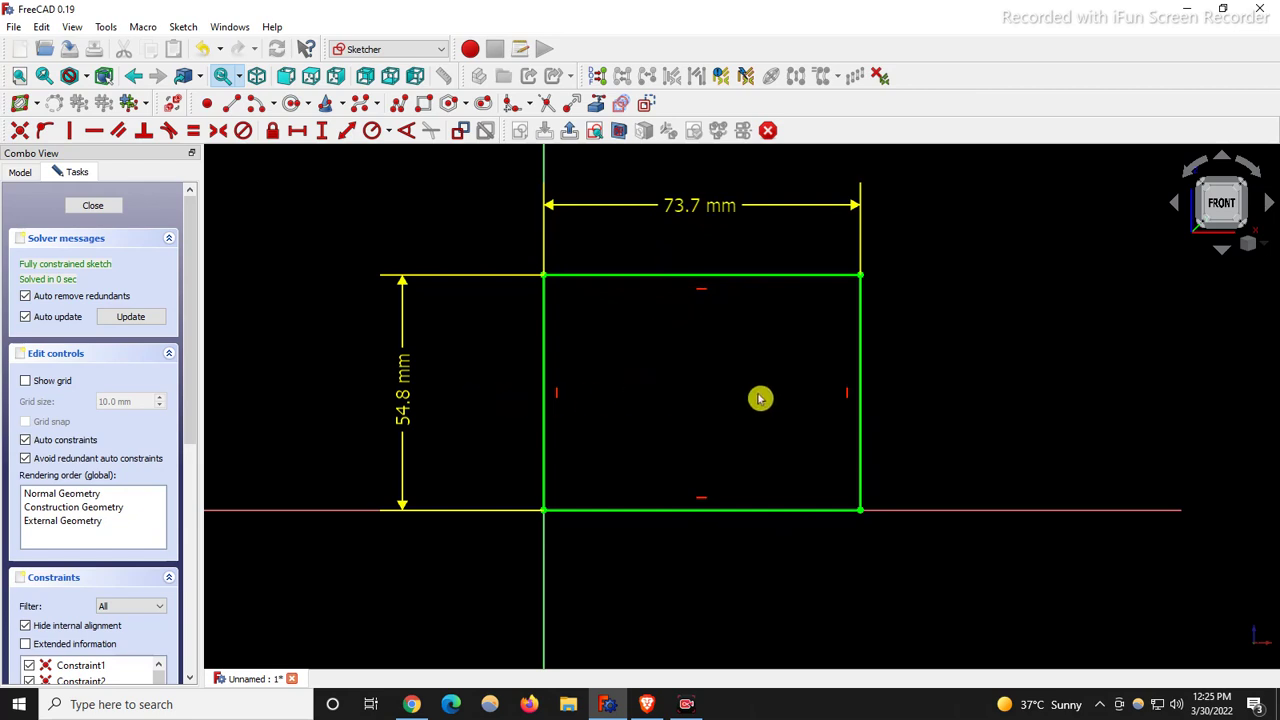
pyautogui.scroll(-3, 634, 414)
pyautogui.scroll(4, 673, 355)
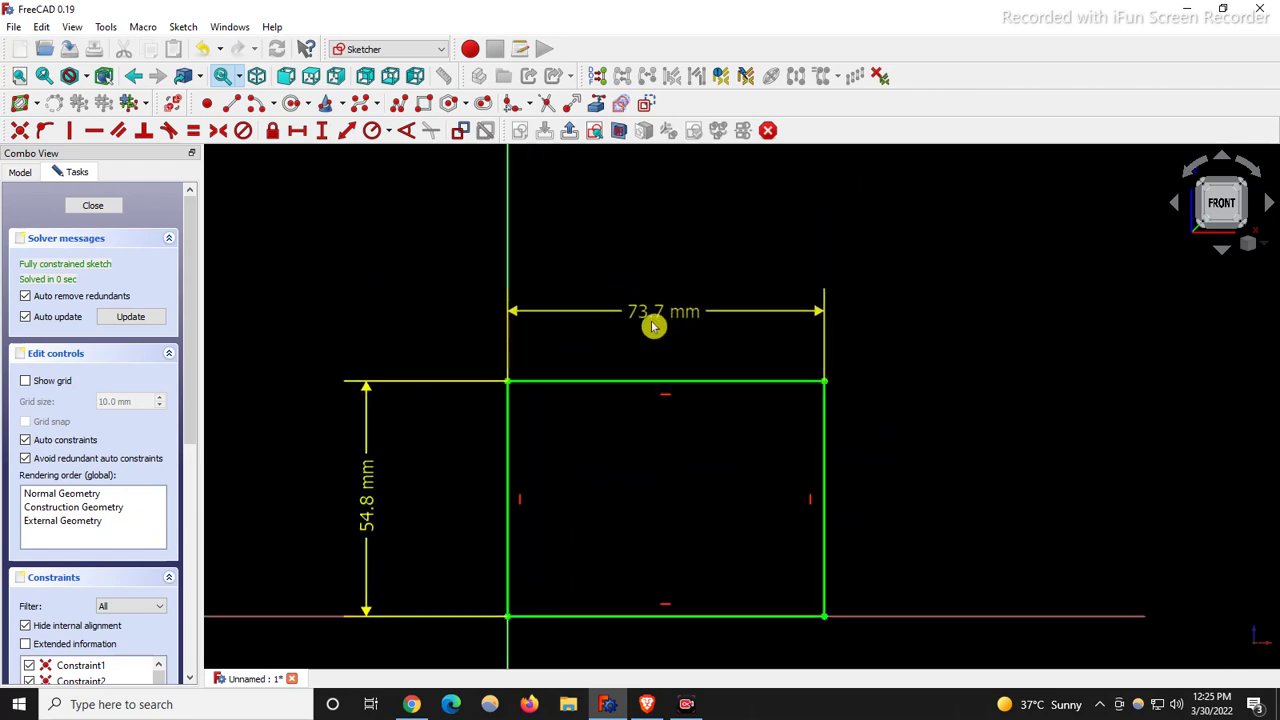
# Close the sketch and pad the rectangle into a 10 mm solid block.
pyautogui.click(96, 206)
pyautogui.scroll(-3, 362, 360)
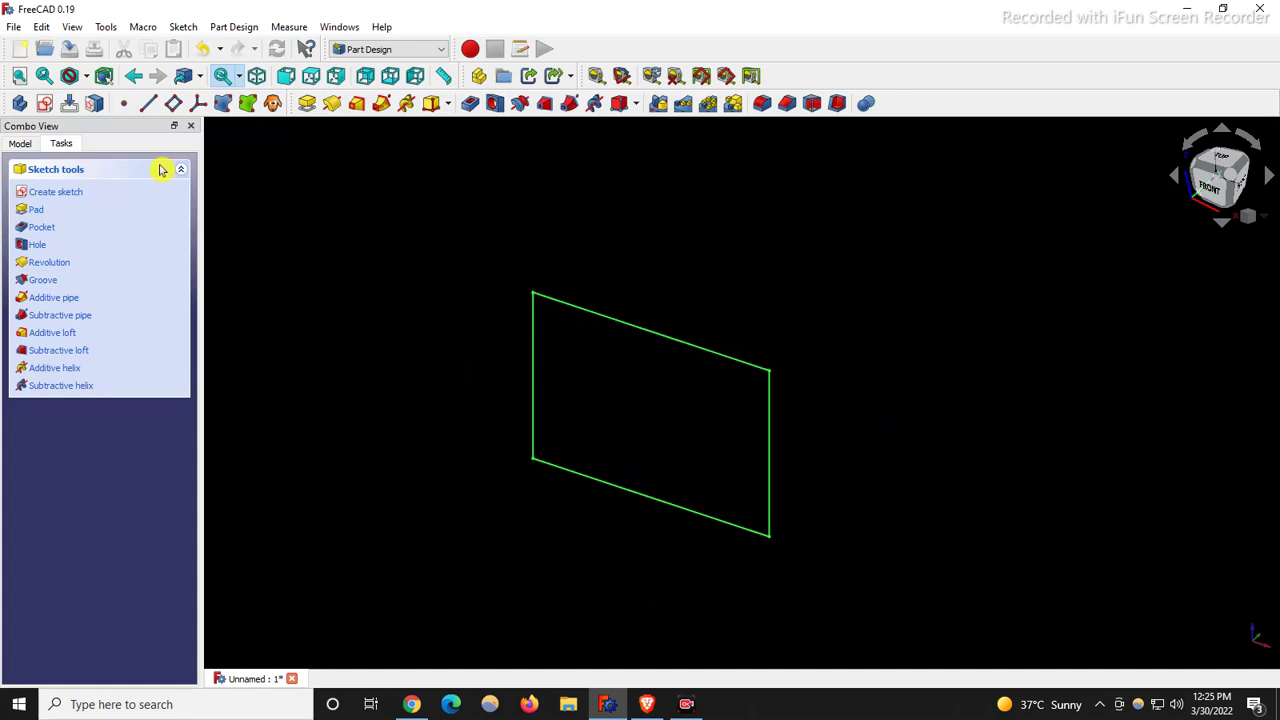
pyautogui.click(307, 103)
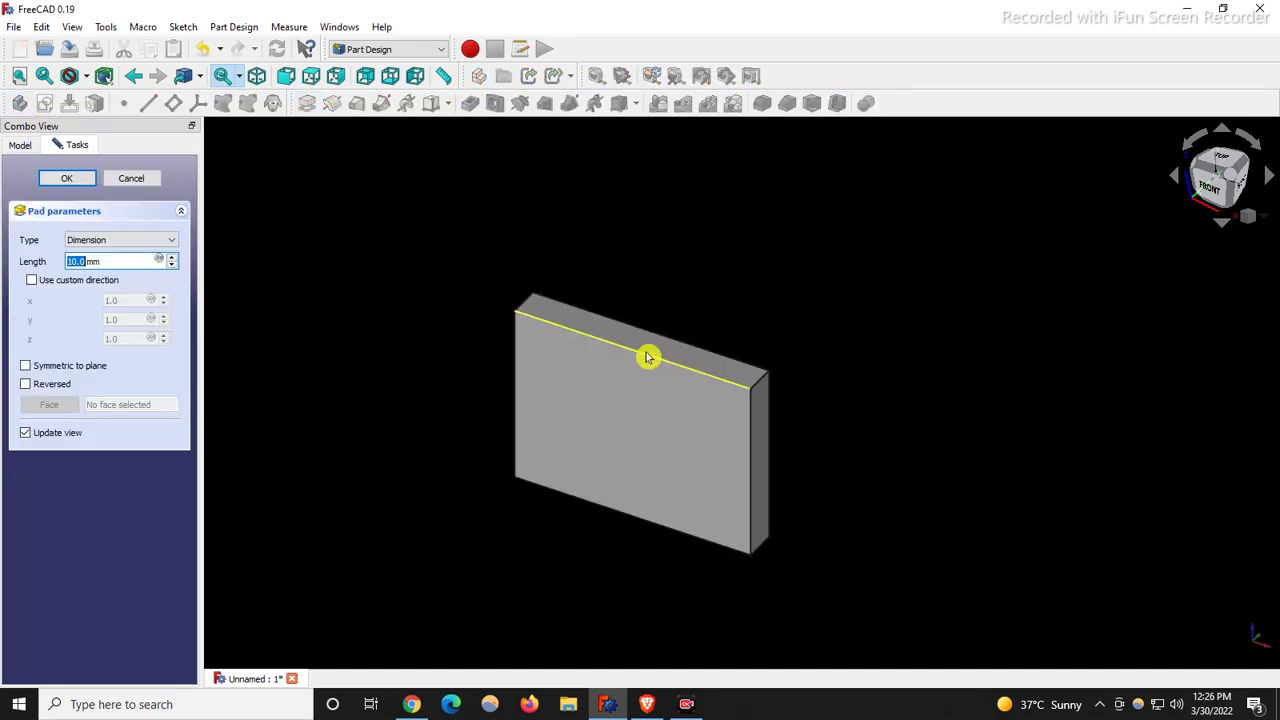
pyautogui.click(56, 176)
pyautogui.scroll(2, 732, 477)
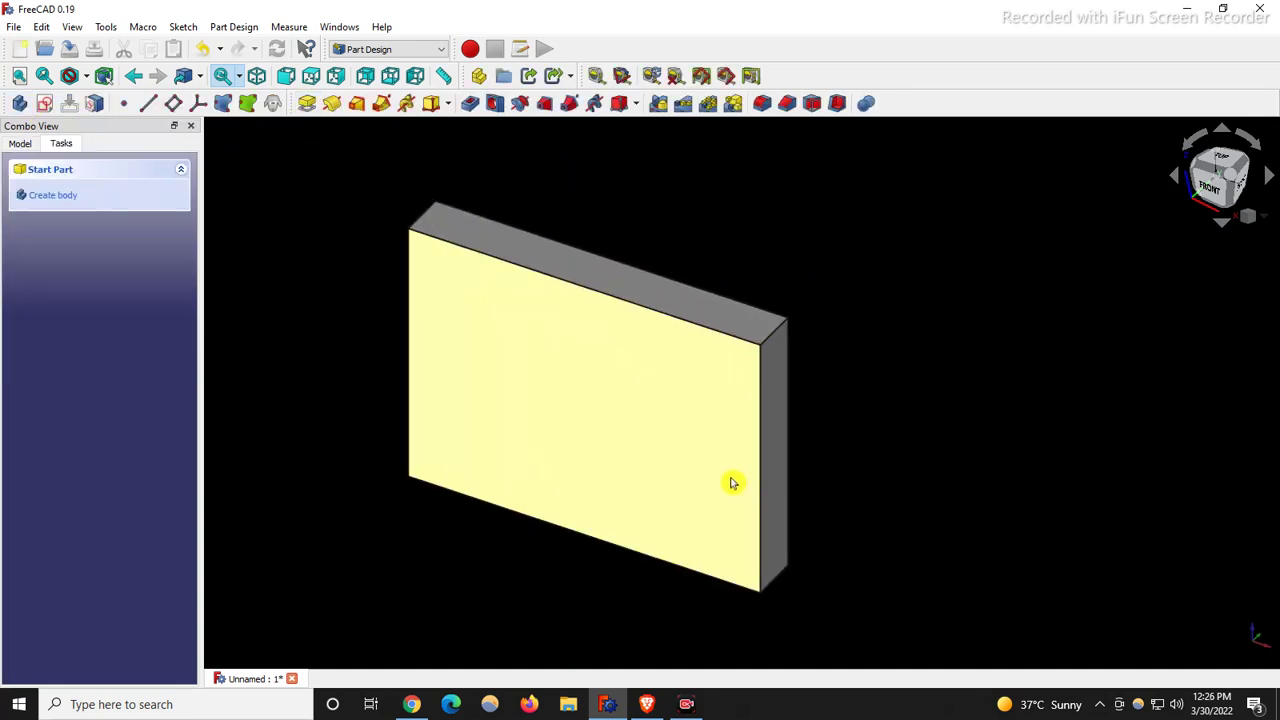
pyautogui.scroll(-2, 443, 423)
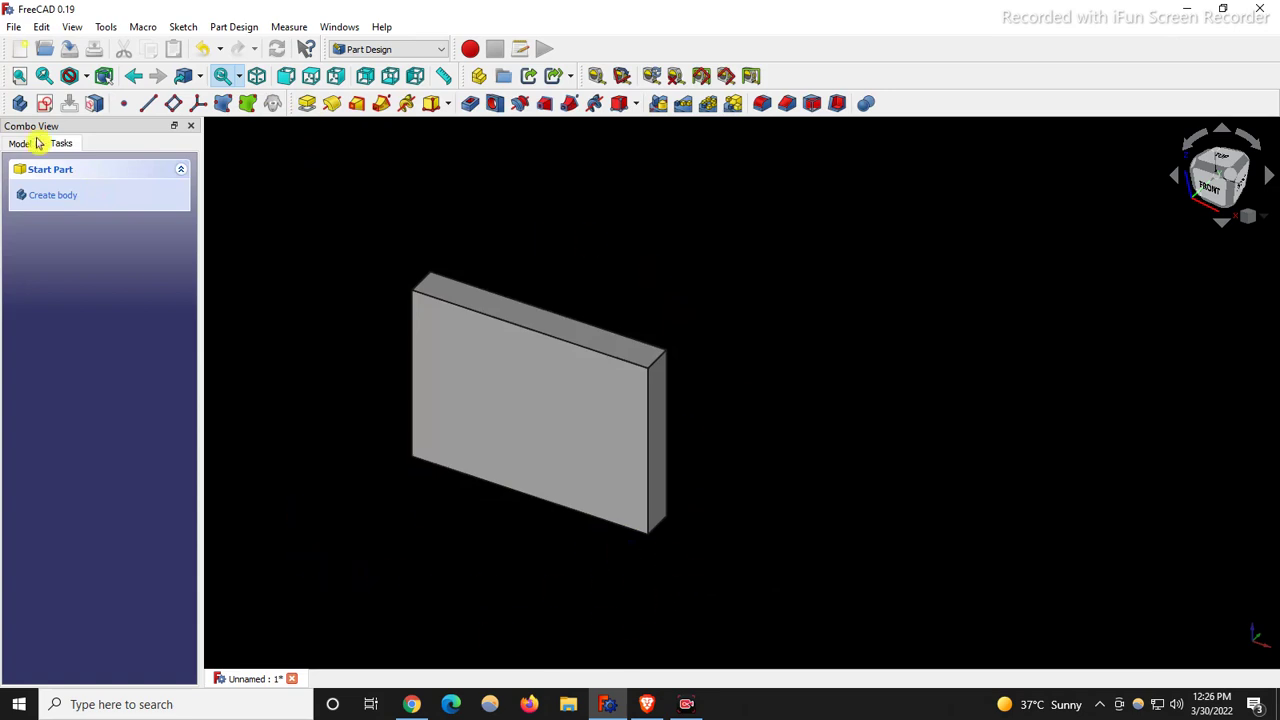
# Change the 3D view background from solid black back to the cyan colour gradient.
pyautogui.click(14, 28)
pyautogui.moveTo(38, 32)
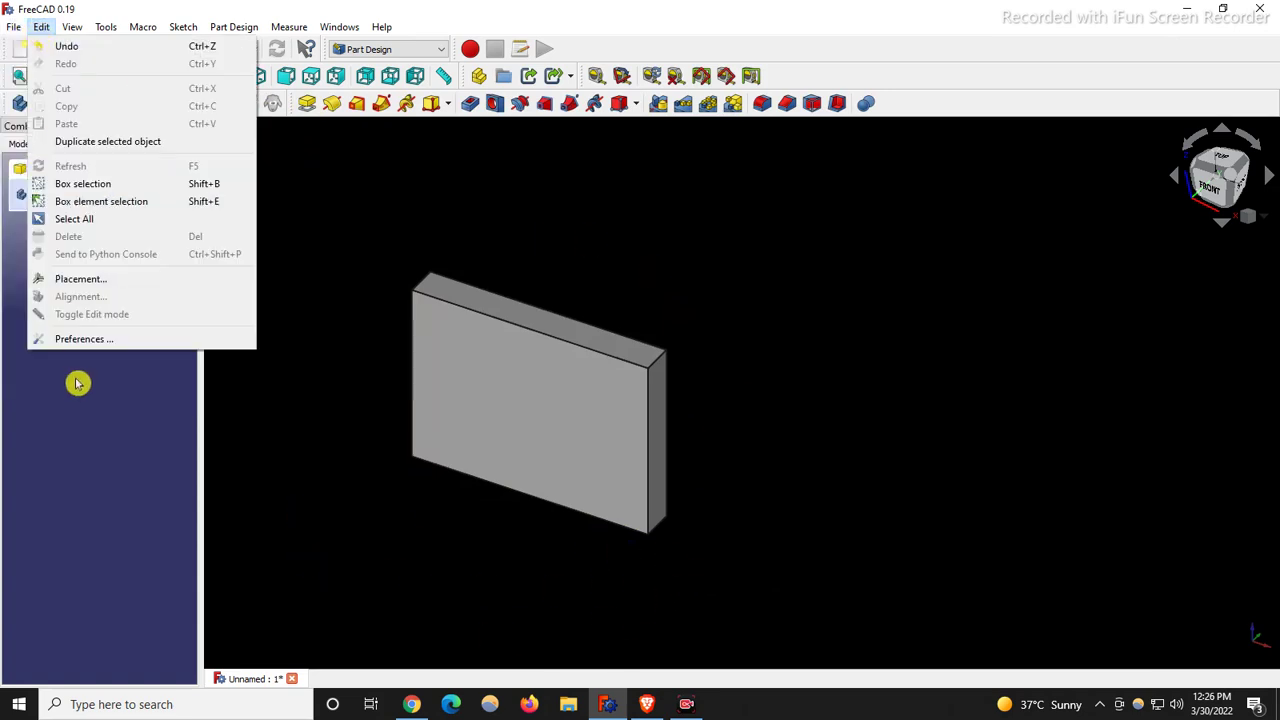
pyautogui.click(88, 339)
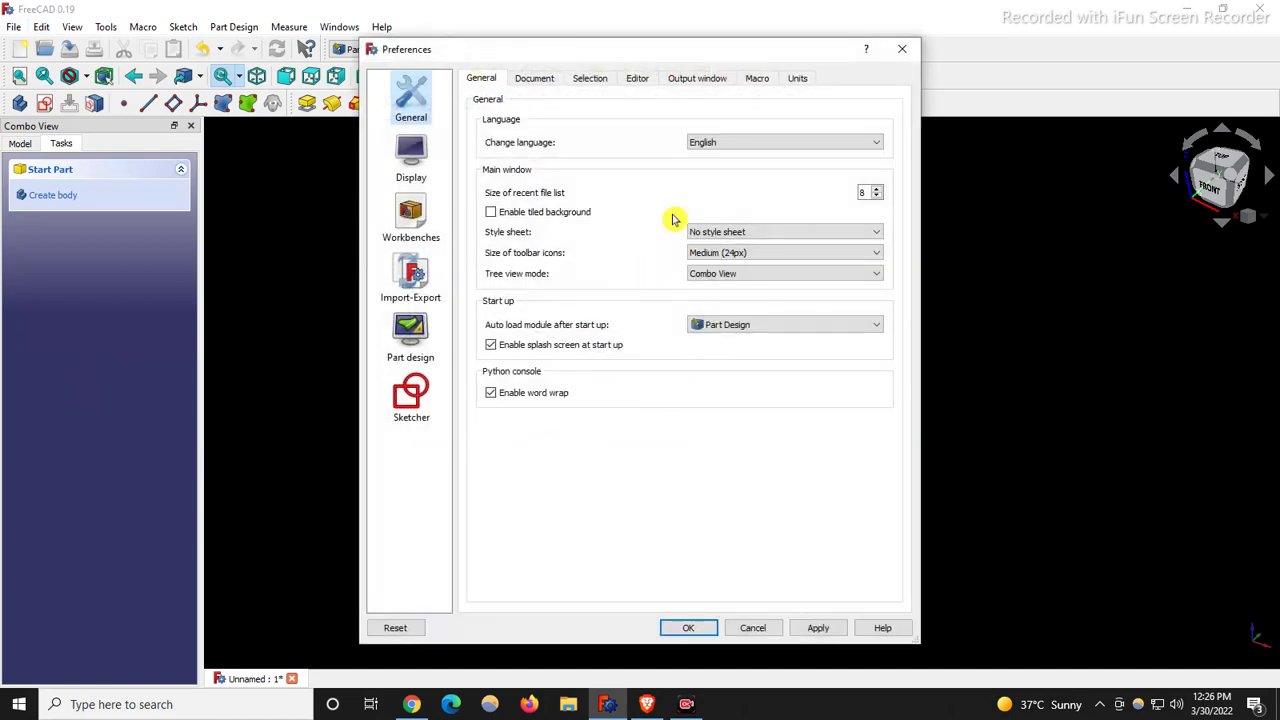
pyautogui.click(420, 163)
pyautogui.click(580, 80)
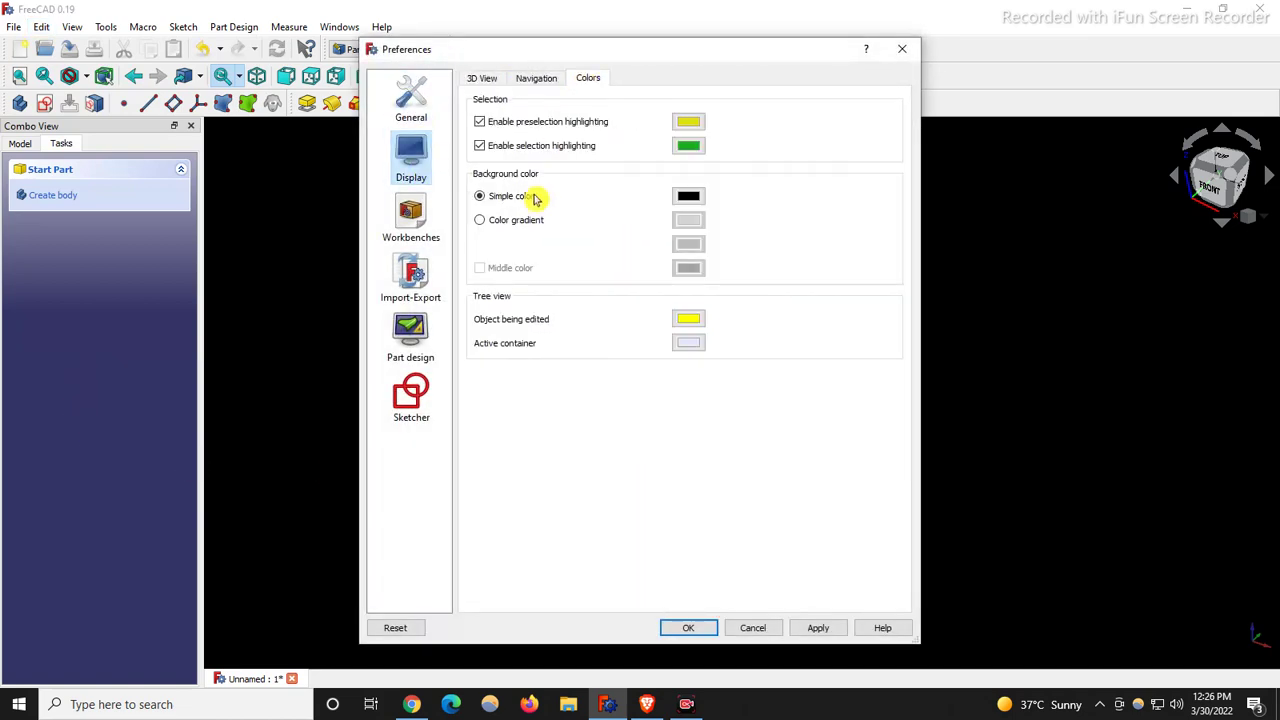
pyautogui.click(479, 220)
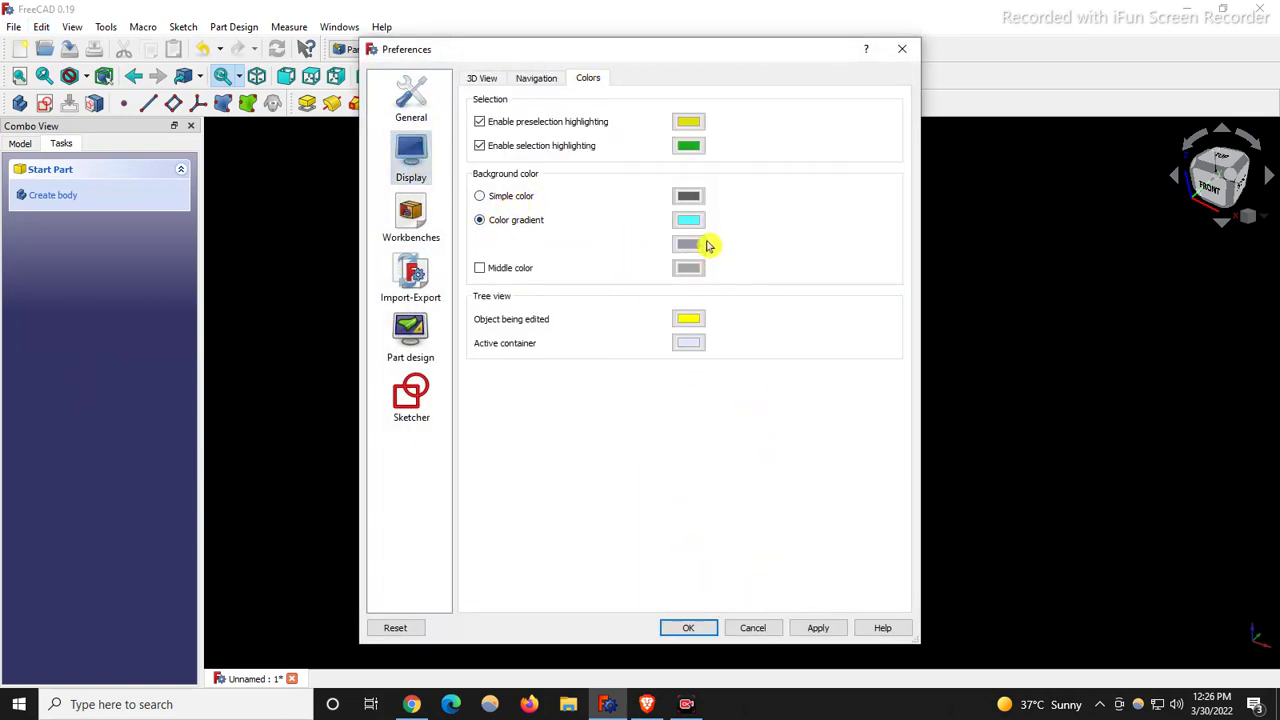
pyautogui.click(689, 628)
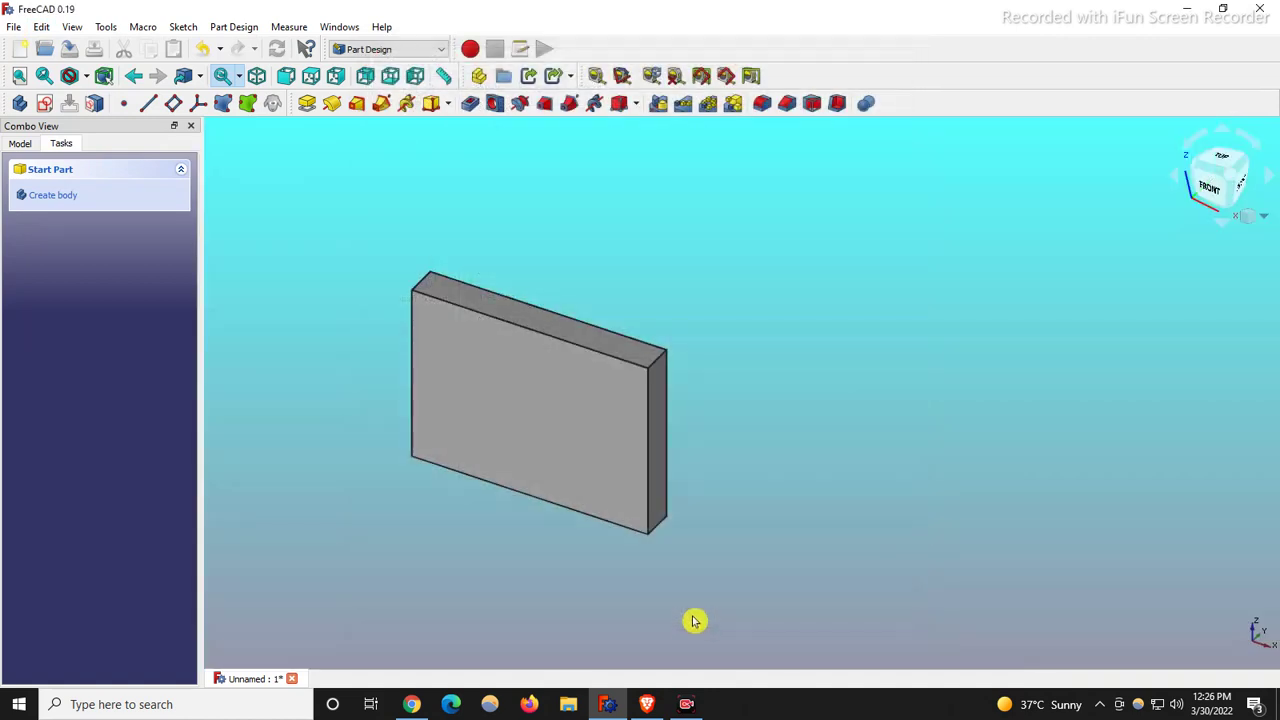
pyautogui.click(22, 144)
# Open the Sketch under Pad to show the 73.7 × 54.8 mm constrained rectangle.
pyautogui.click(45, 242)
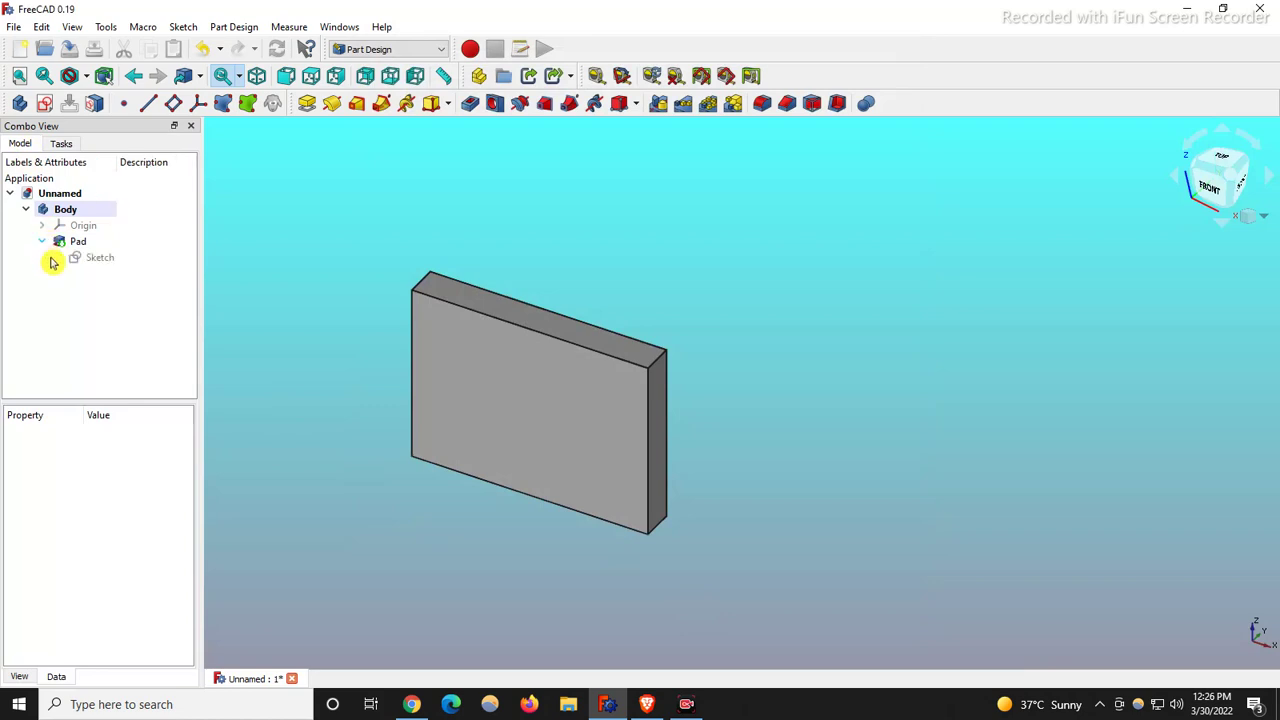
pyautogui.doubleClick(88, 259)
pyautogui.scroll(-2, 470, 470)
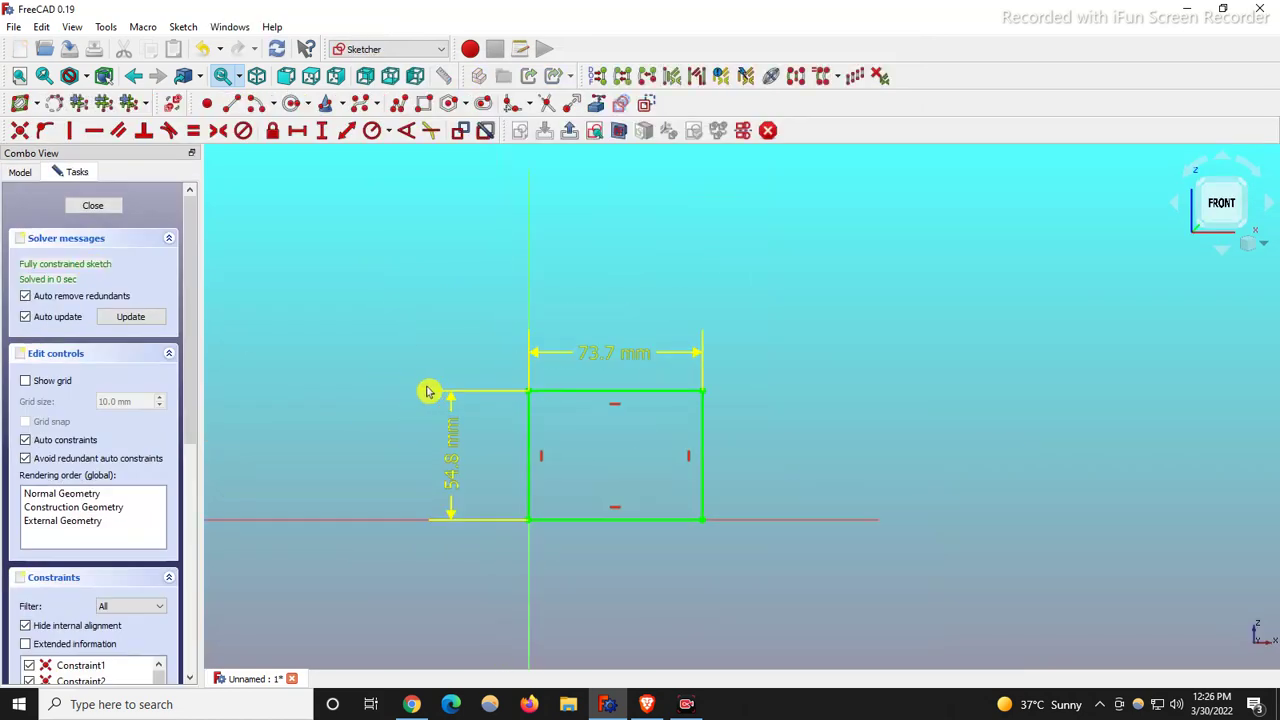
pyautogui.scroll(2, 429, 389)
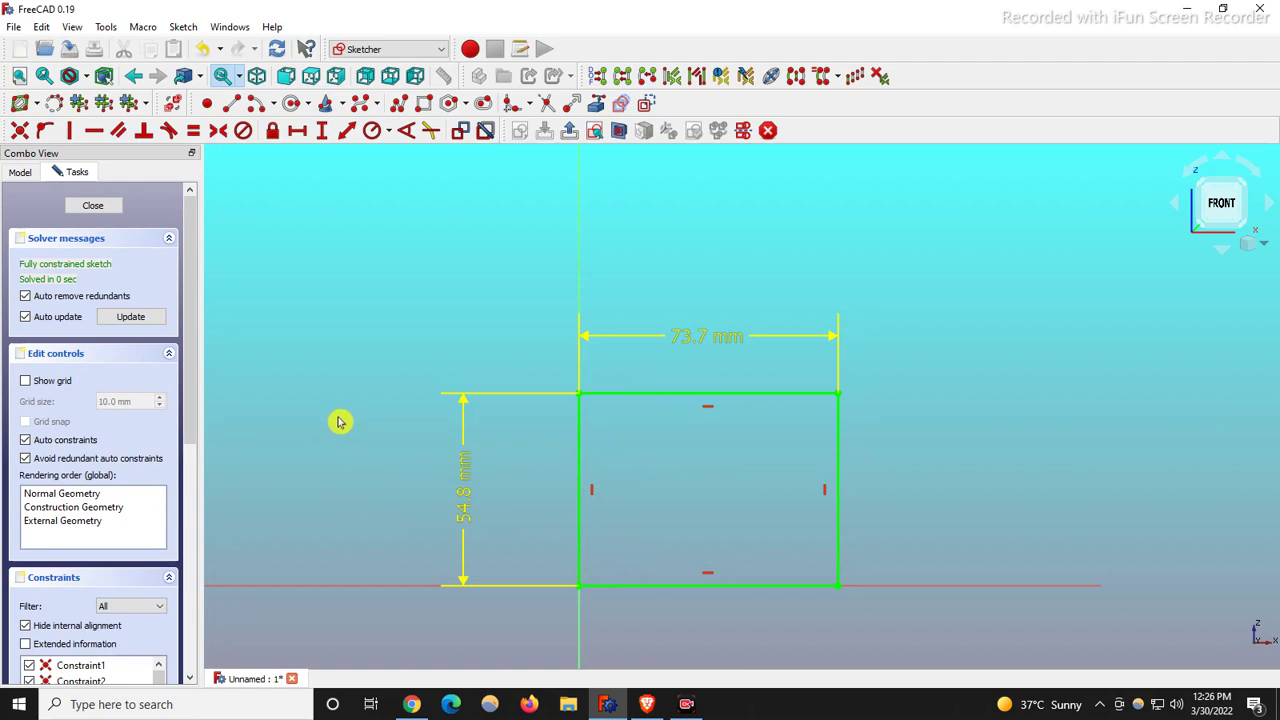
pyautogui.click(112, 209)
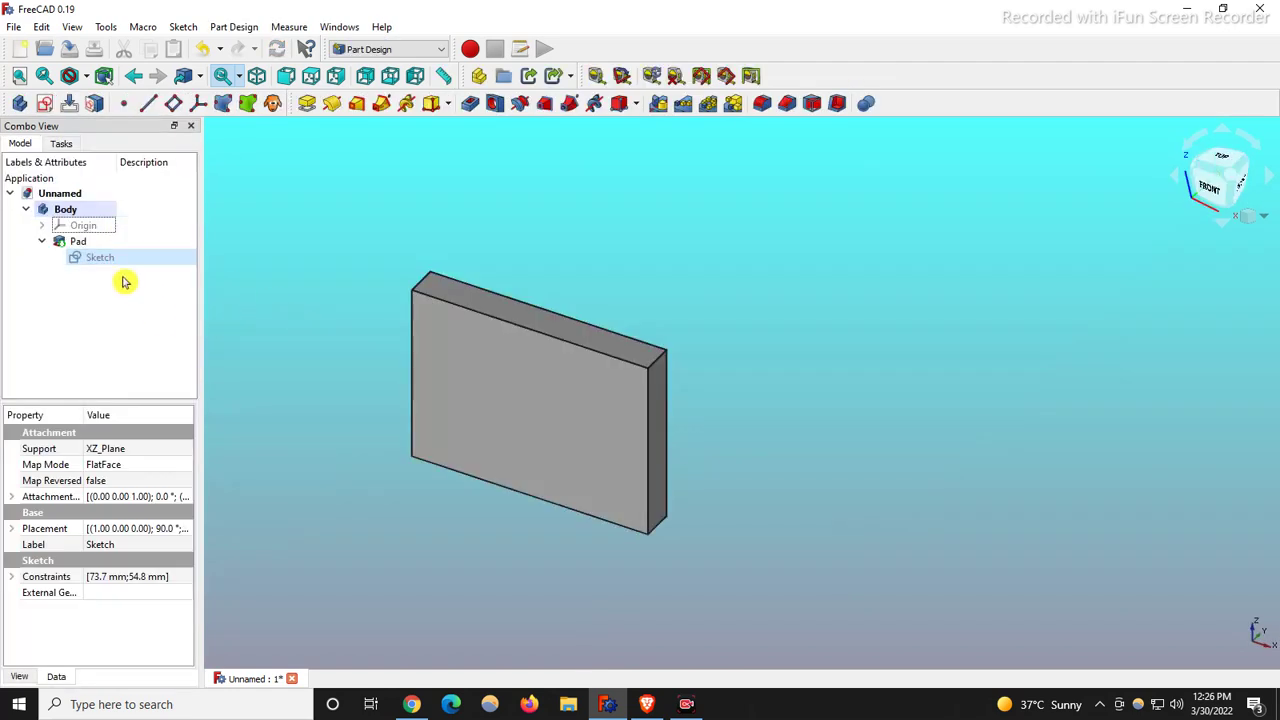
pyautogui.doubleClick(100, 258)
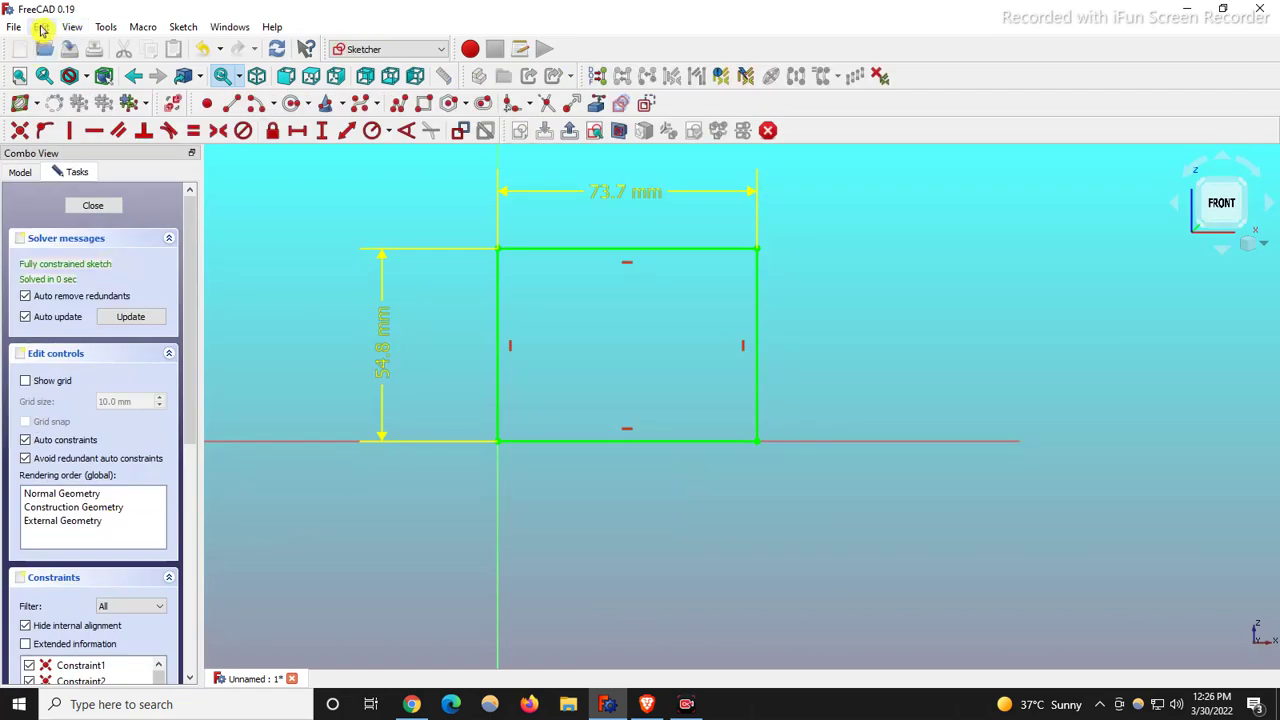
# Change the Sketcher dimensional constraint colour from yellow to dark navy in Preferences.
pyautogui.click(41, 27)
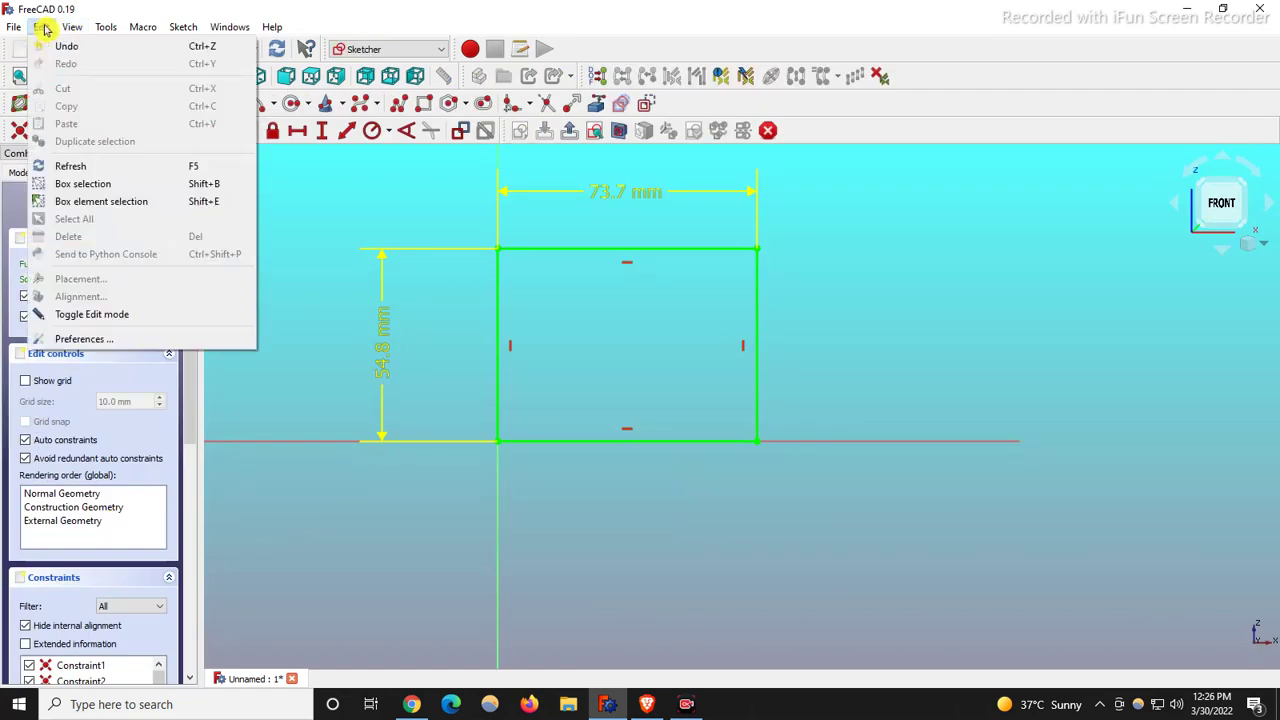
pyautogui.click(82, 338)
pyautogui.click(411, 395)
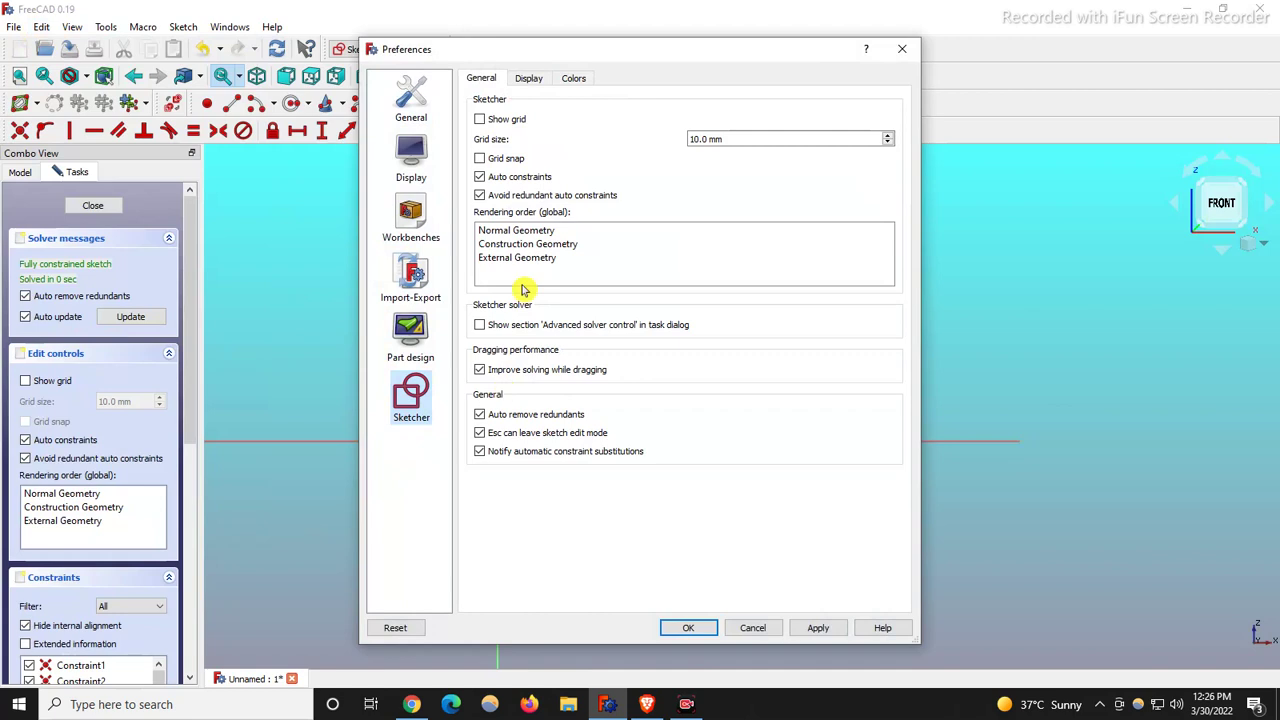
pyautogui.click(574, 80)
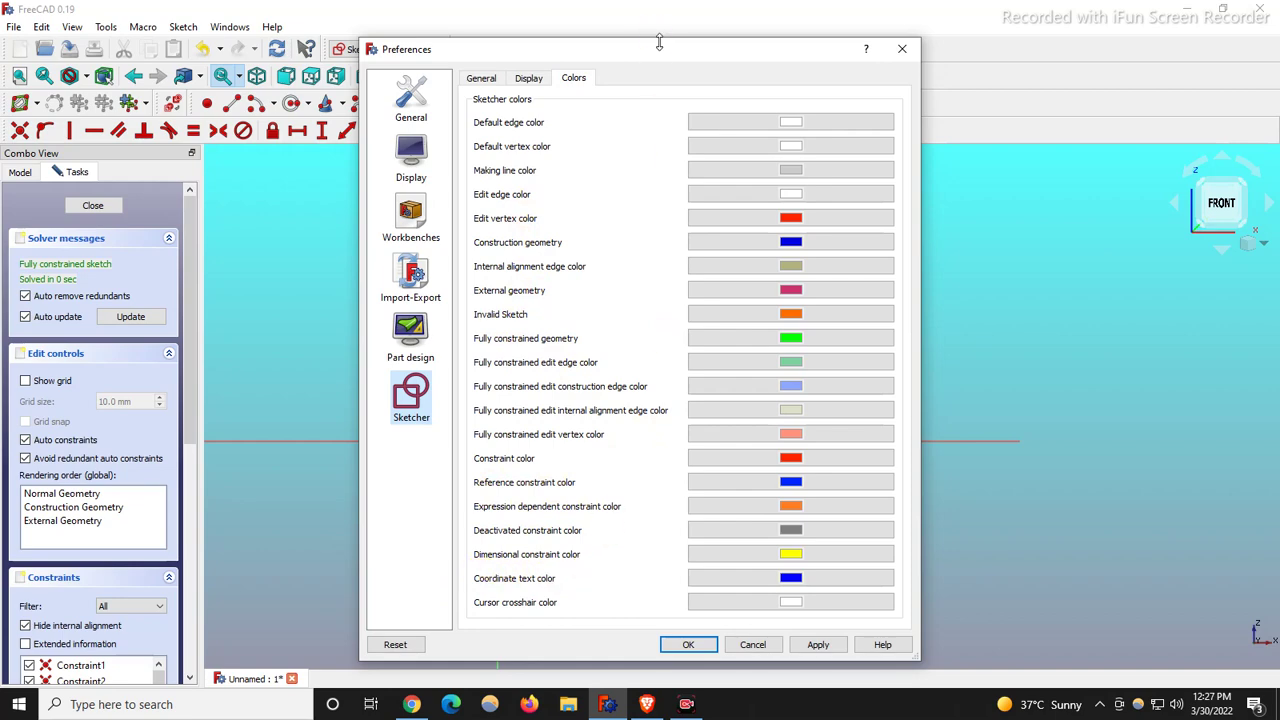
pyautogui.moveTo(660, 52); pyautogui.dragTo(192, 172)
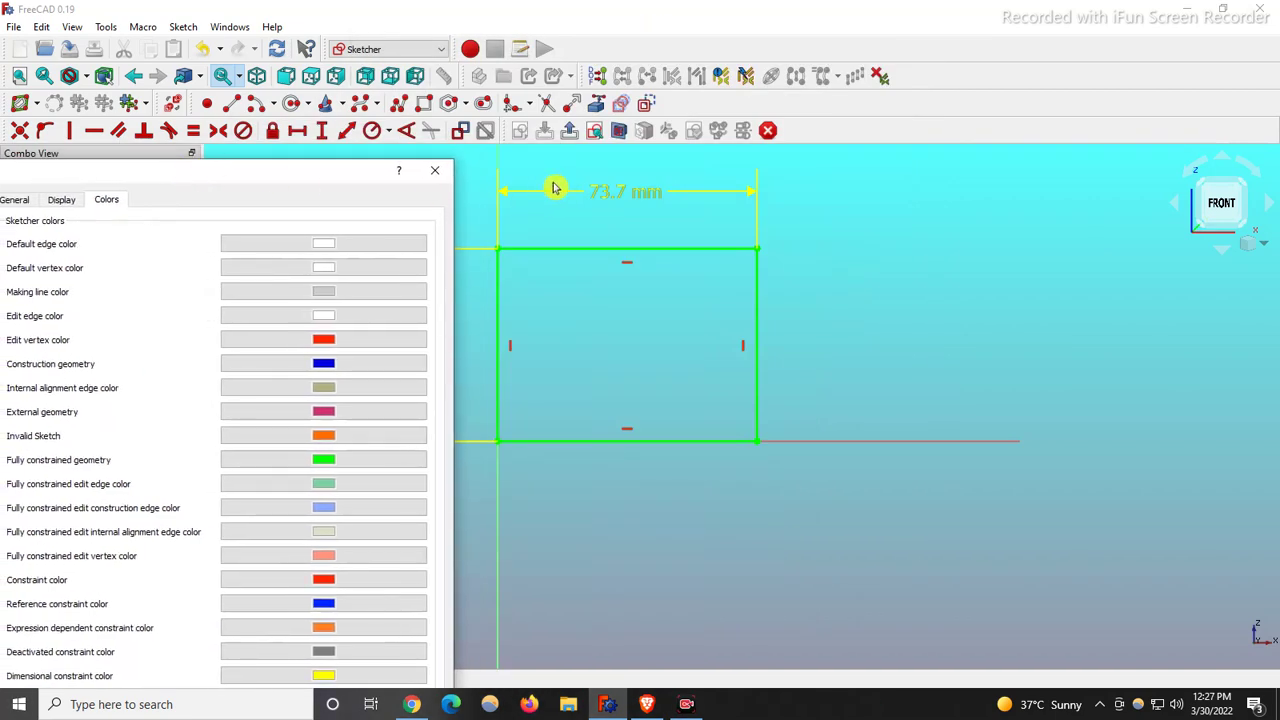
pyautogui.moveTo(323, 177); pyautogui.dragTo(755, 70)
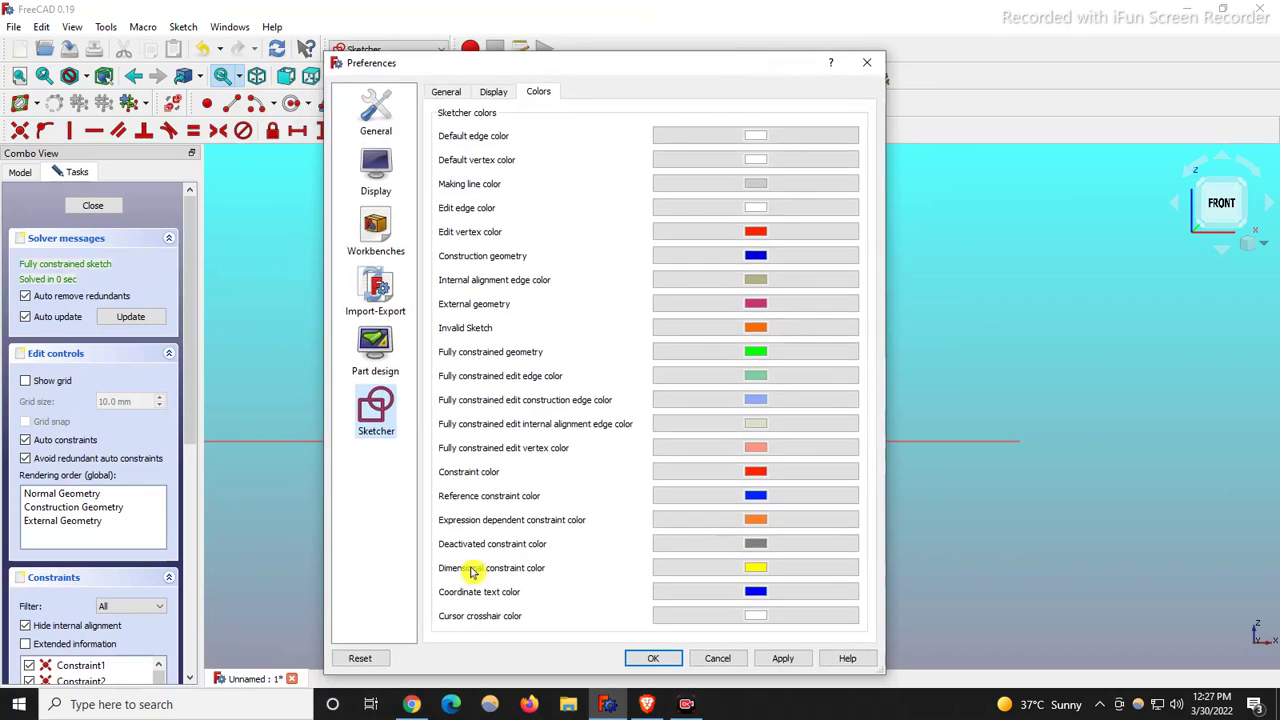
pyautogui.click(737, 570)
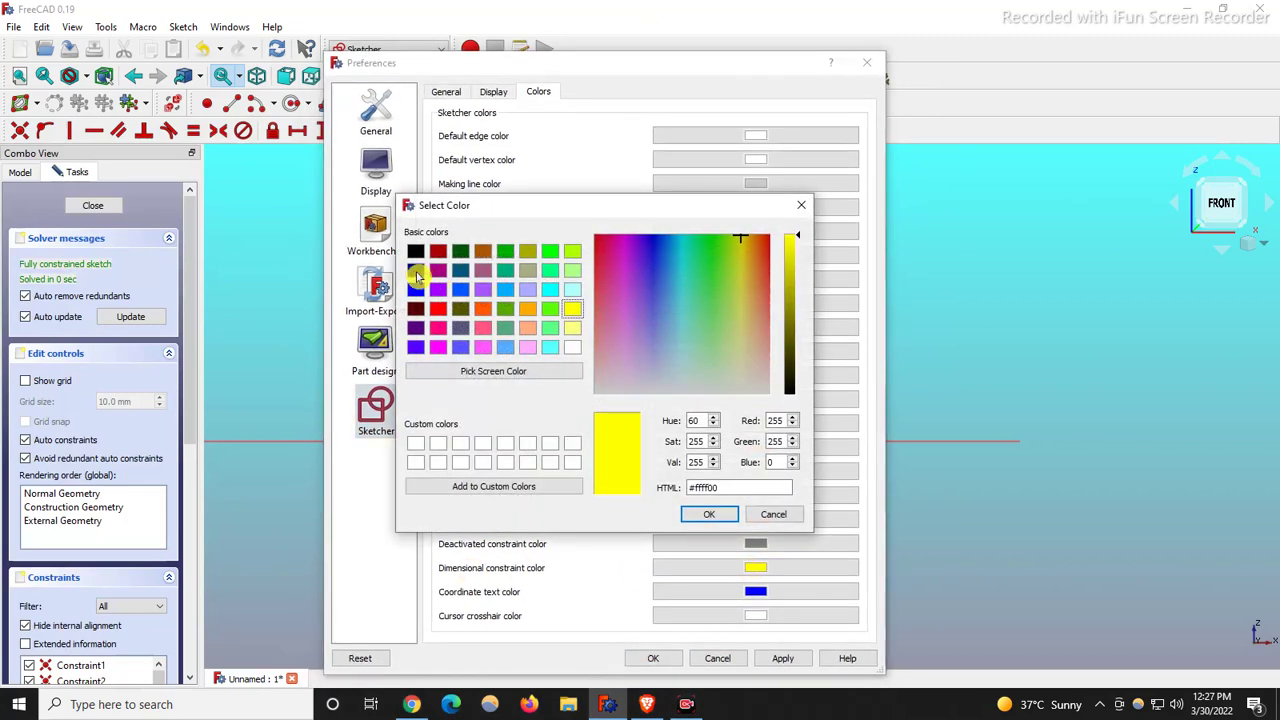
pyautogui.click(415, 270)
pyautogui.click(703, 515)
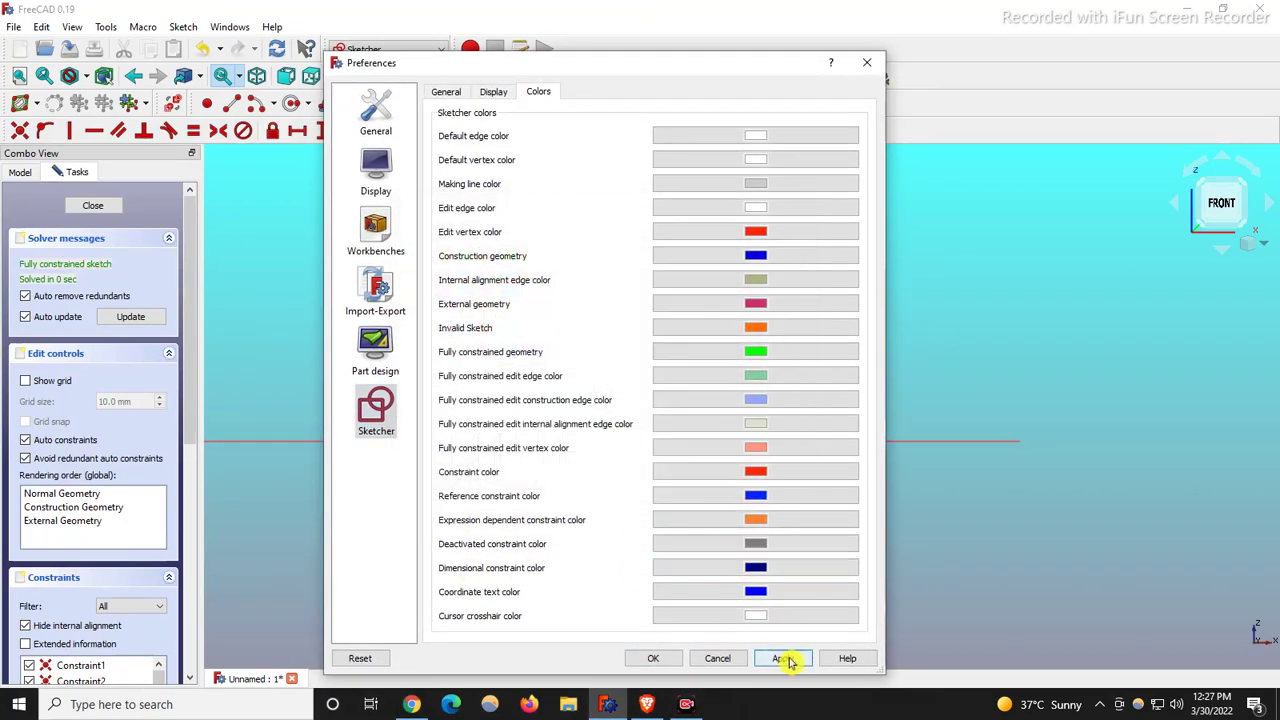
pyautogui.click(660, 657)
pyautogui.scroll(1, 329, 291)
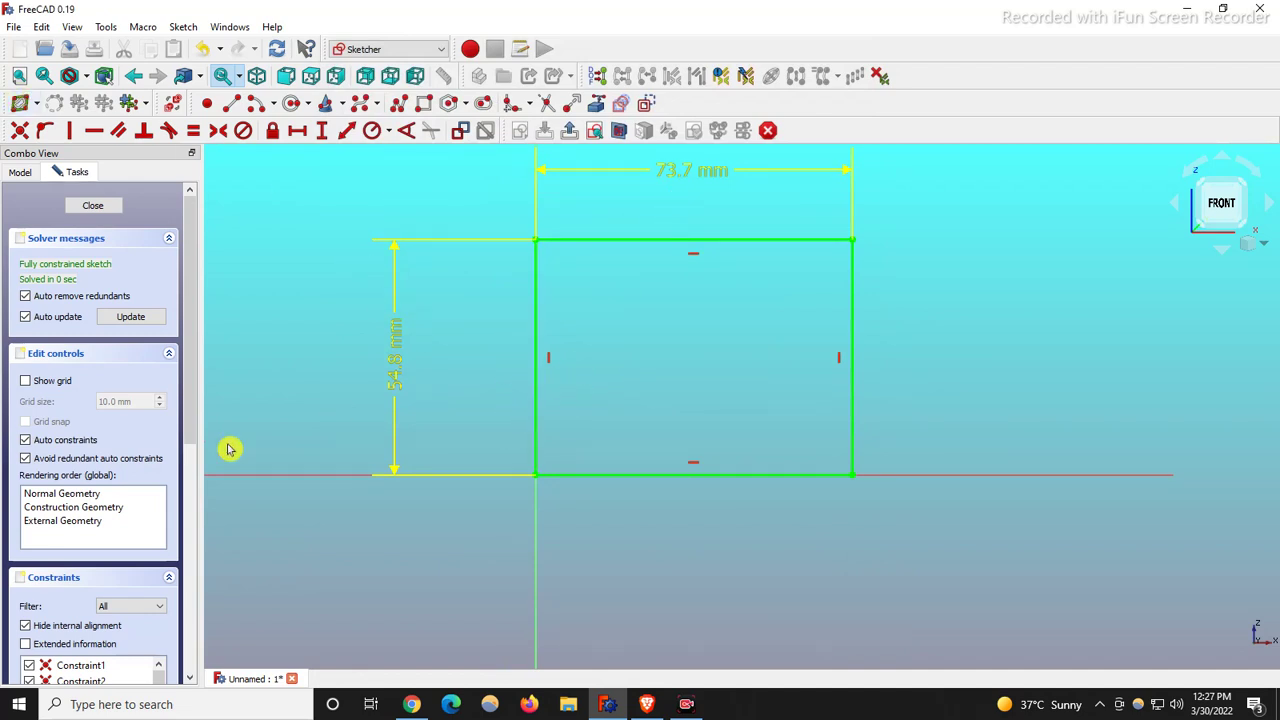
# After cancelling an accidental close, save the document as test002 in FreeCAD Practice.
pyautogui.click(14, 26)
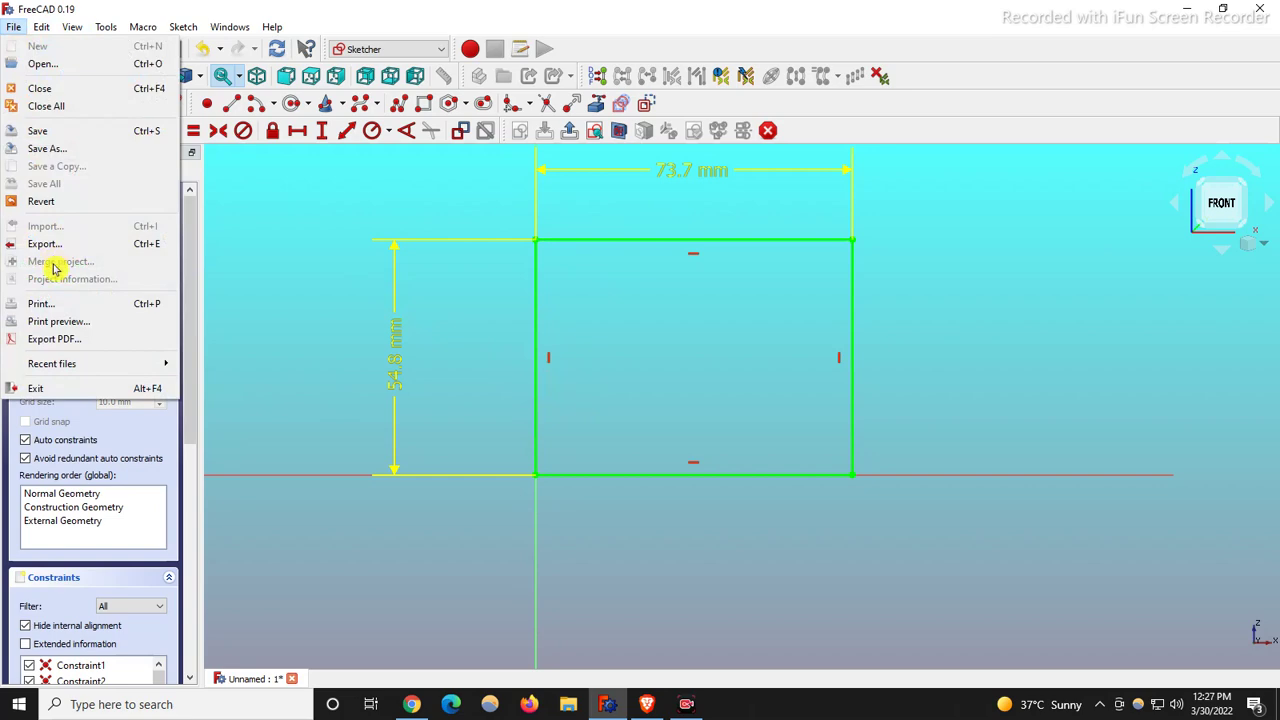
pyautogui.click(42, 90)
pyautogui.click(785, 377)
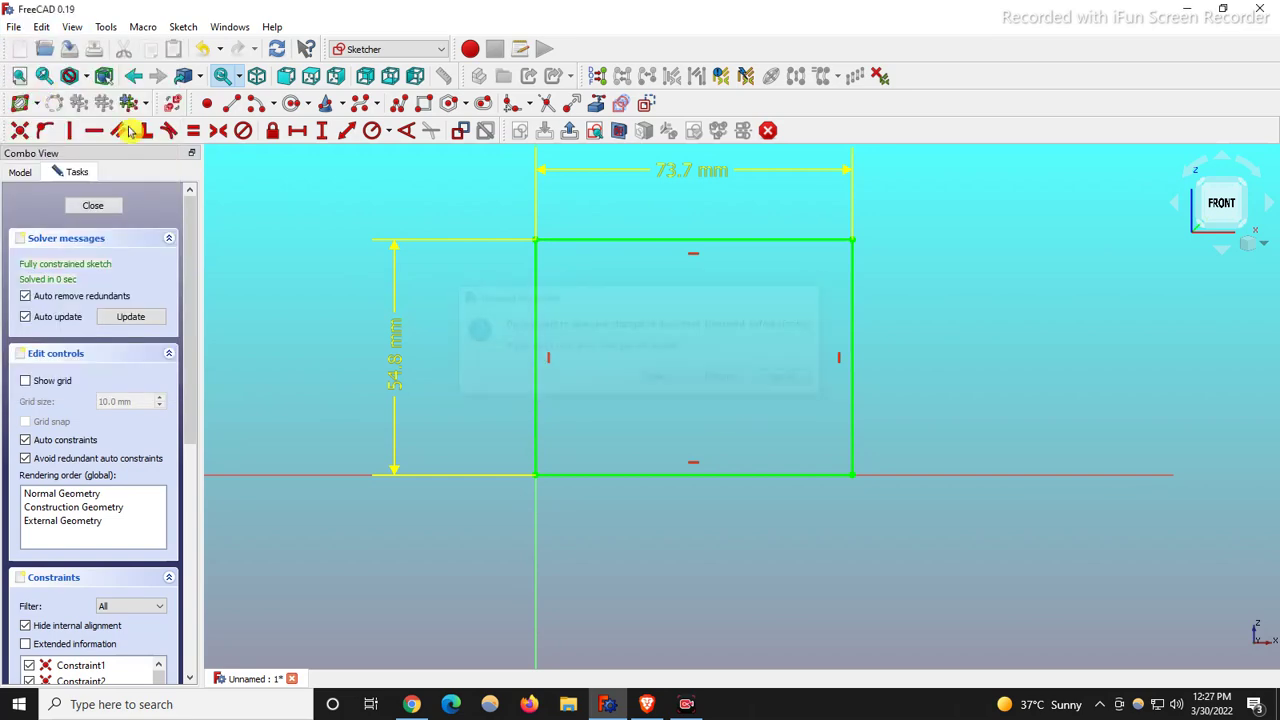
pyautogui.click(14, 26)
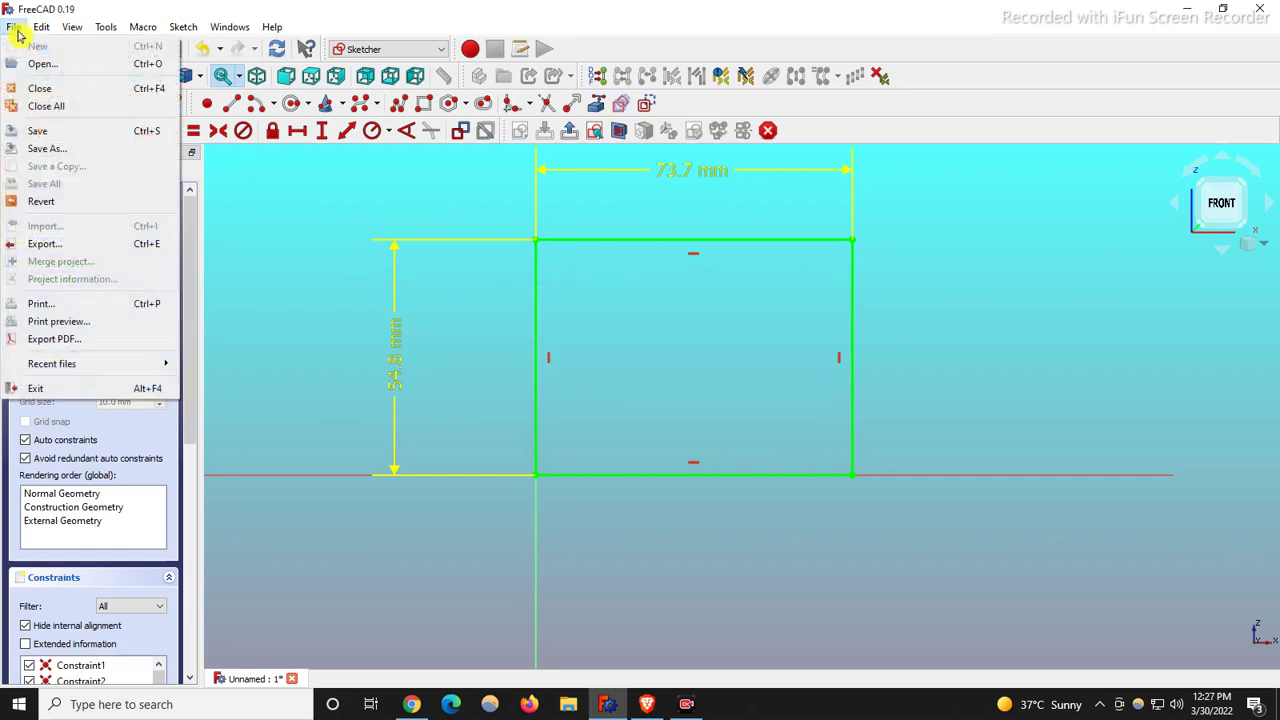
pyautogui.click(82, 135)
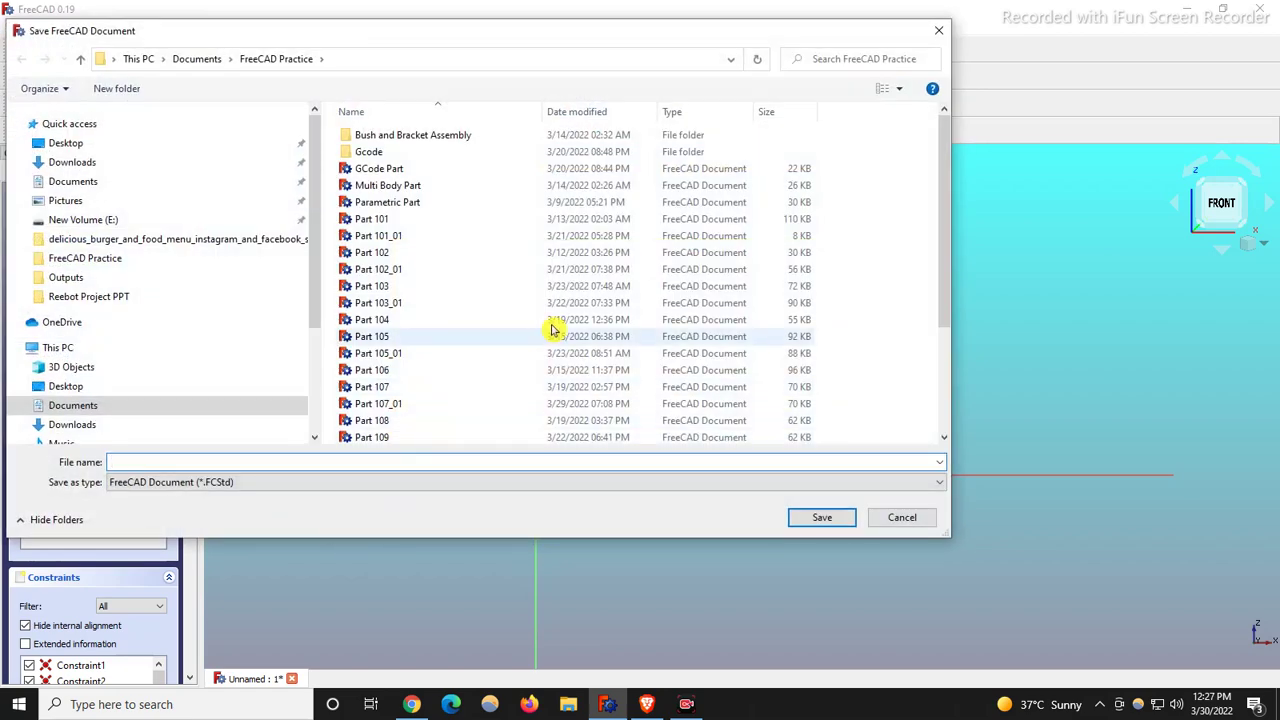
pyautogui.scroll(-3, 550, 330)
pyautogui.click(369, 434)
pyautogui.click(178, 463)
pyautogui.press('BackSpace')
pyautogui.write('2')
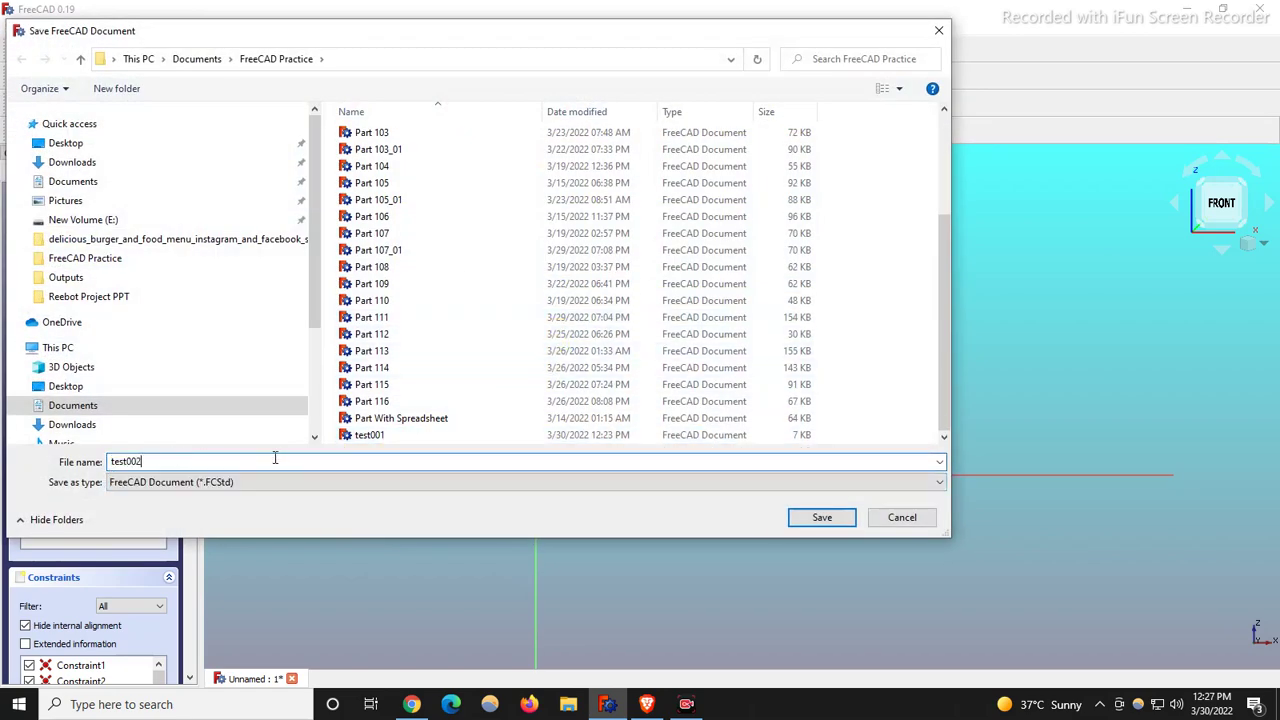
pyautogui.click(822, 518)
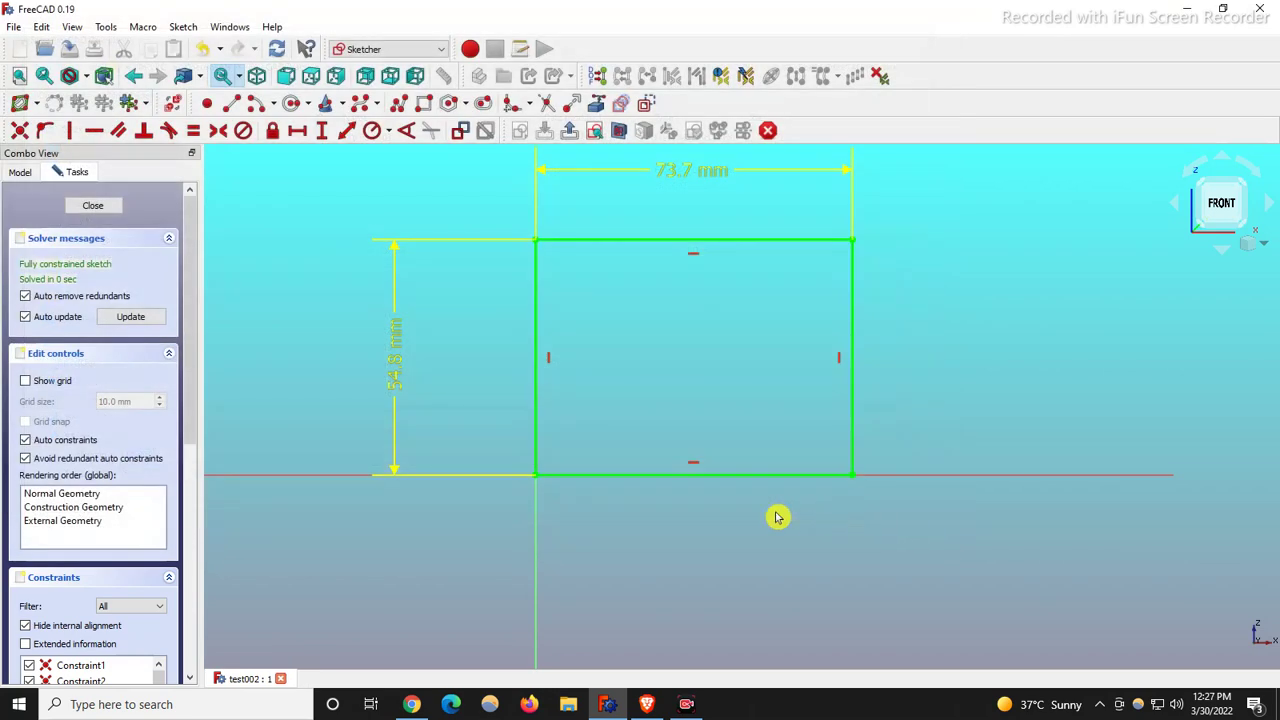
# Close test002 and open it again from the FreeCAD Practice folder.
pyautogui.click(281, 679)
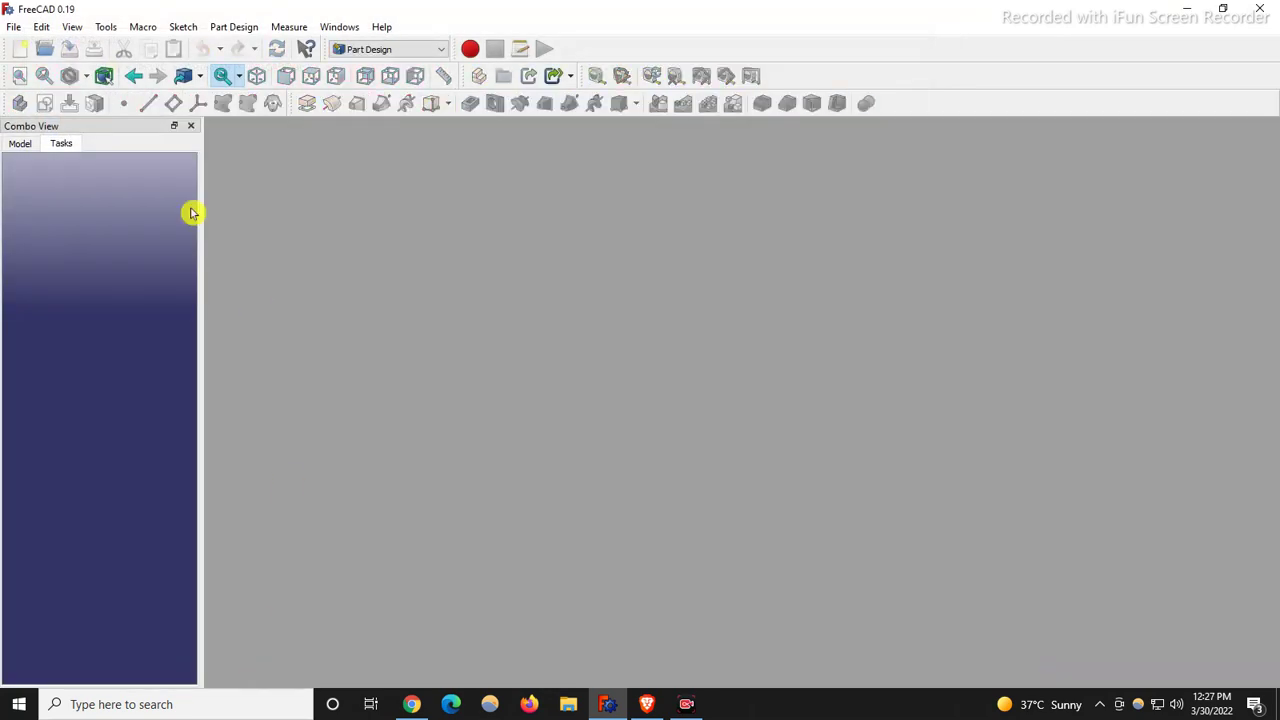
pyautogui.click(45, 49)
pyautogui.scroll(-7, 409, 409)
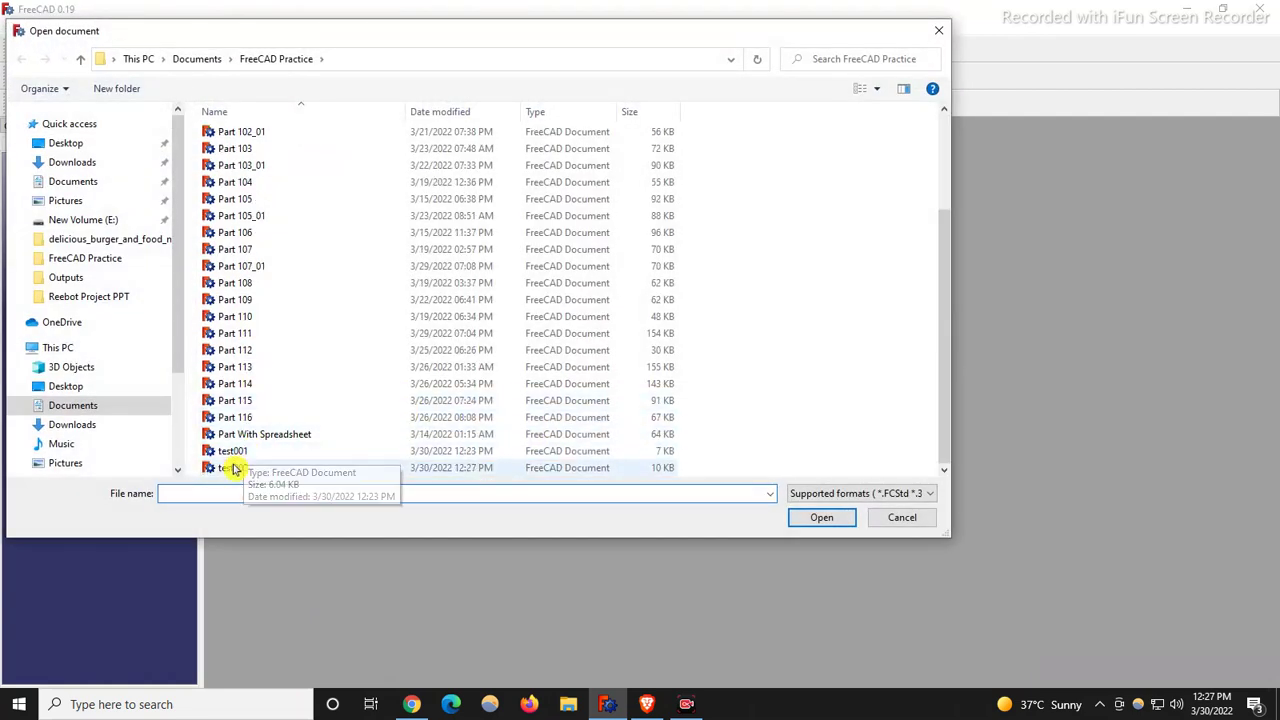
pyautogui.click(233, 468)
pyautogui.click(822, 517)
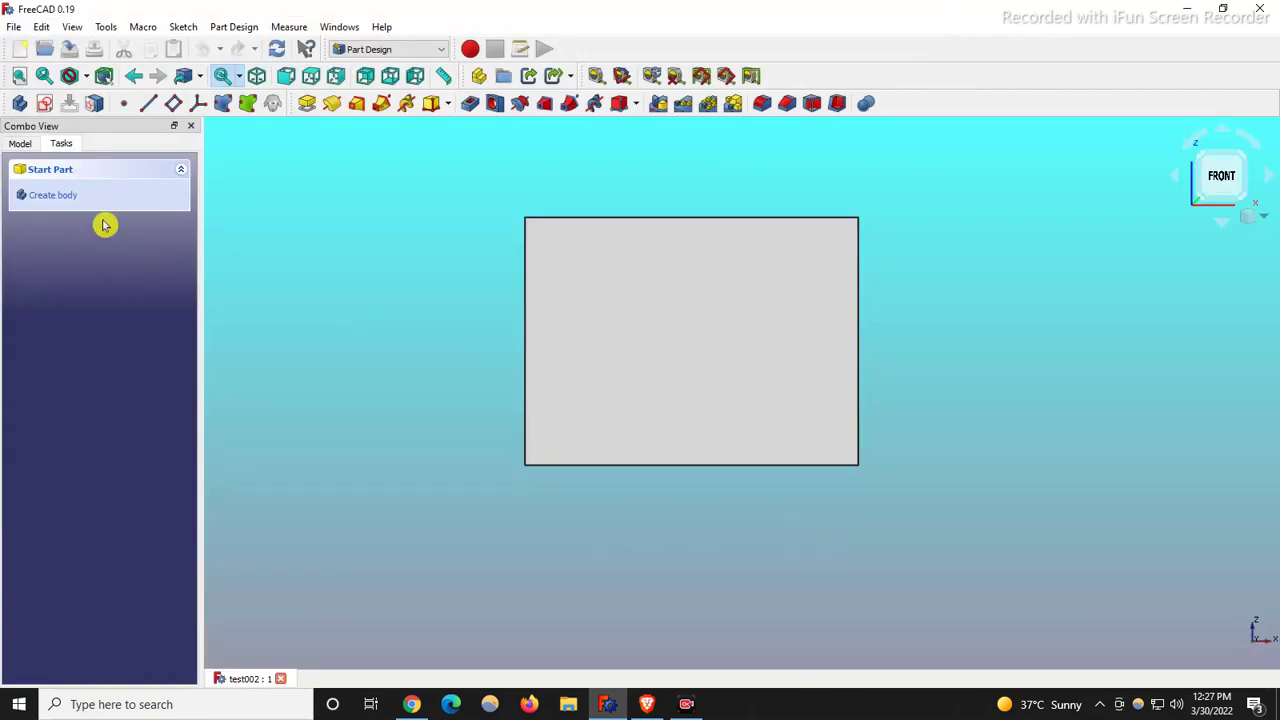
# Open the Sketch under Pad to see the 73.7 and 54.8 mm dimensions in dark blue.
pyautogui.click(22, 144)
pyautogui.click(87, 259)
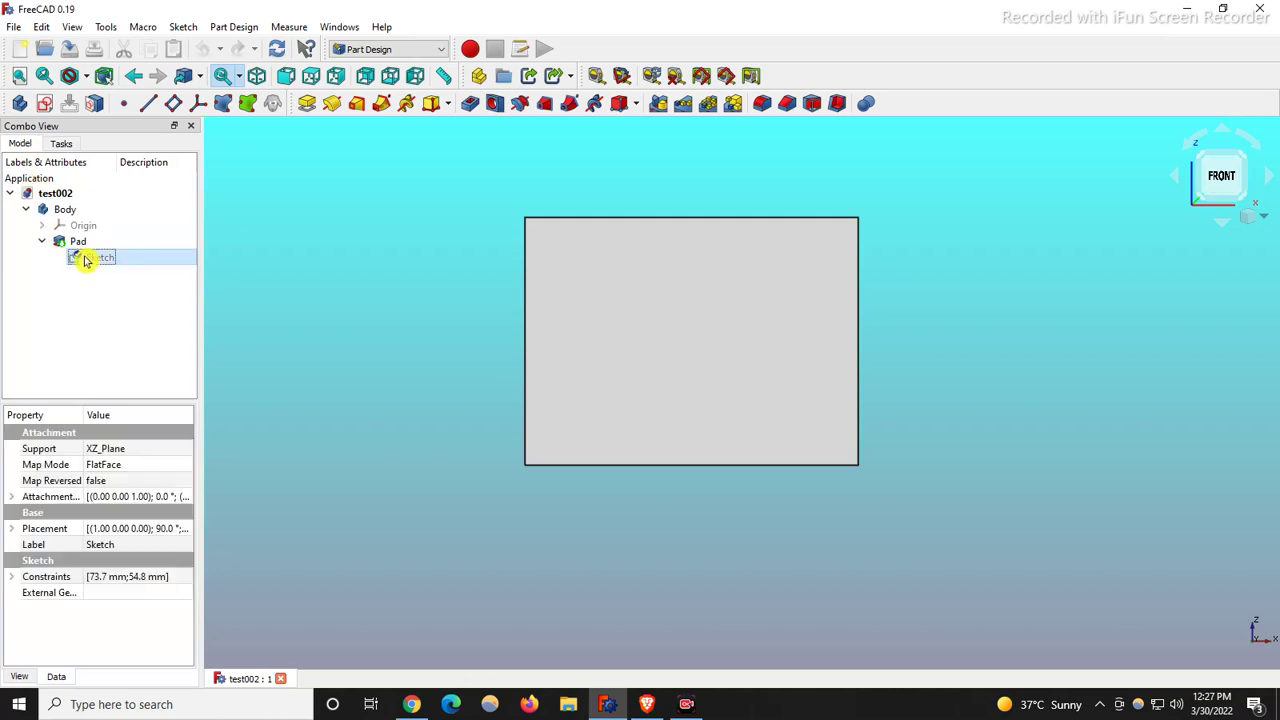
pyautogui.doubleClick(87, 259)
pyautogui.scroll(-3, 528, 500)
pyautogui.scroll(2, 571, 423)
pyautogui.scroll(-2, 517, 410)
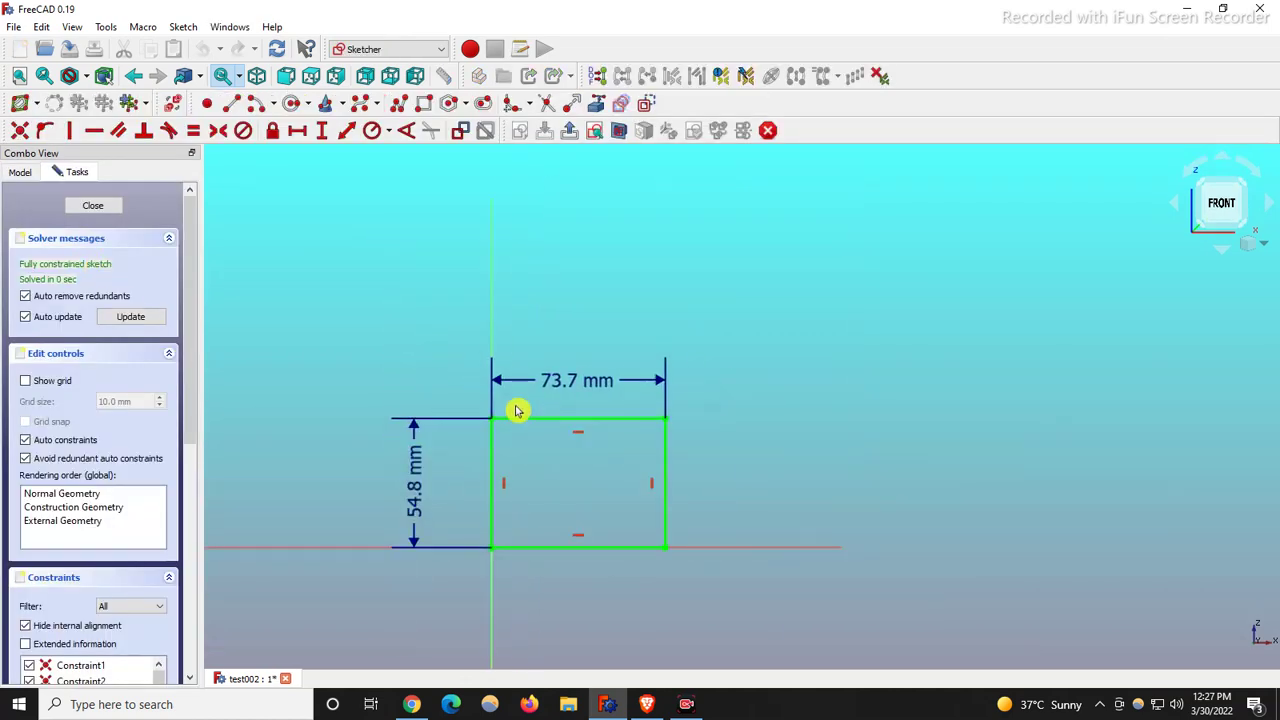
pyautogui.scroll(2, 440, 490)
pyautogui.scroll(-2, 459, 465)
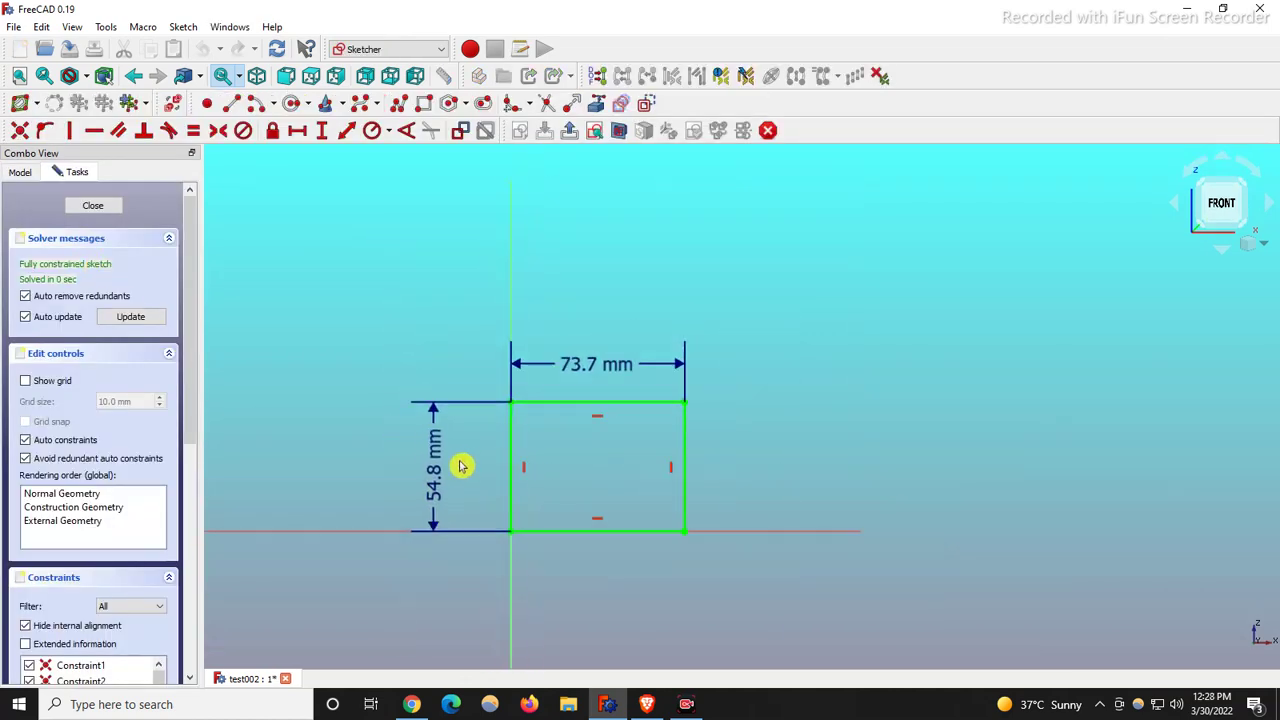
pyautogui.scroll(2, 511, 471)
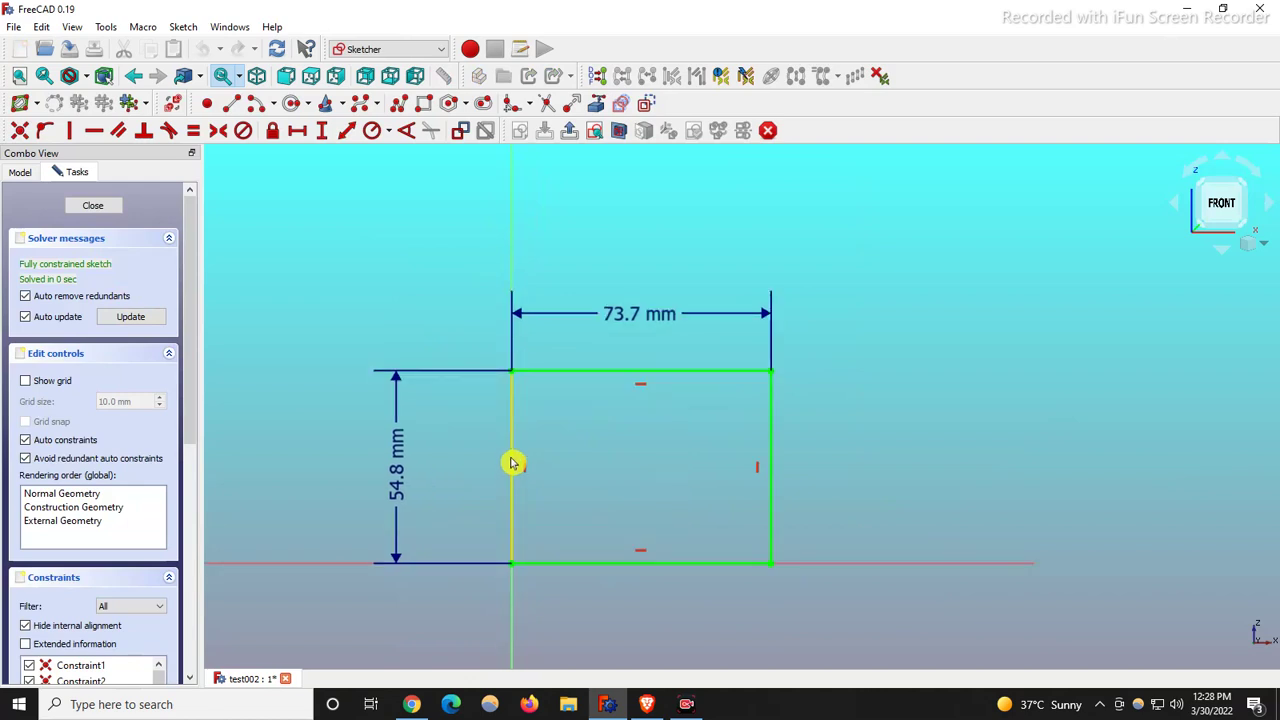
# Show the Sketcher colour preferences to verify the dark navy dimensional constraint colour.
pyautogui.click(48, 27)
pyautogui.click(77, 338)
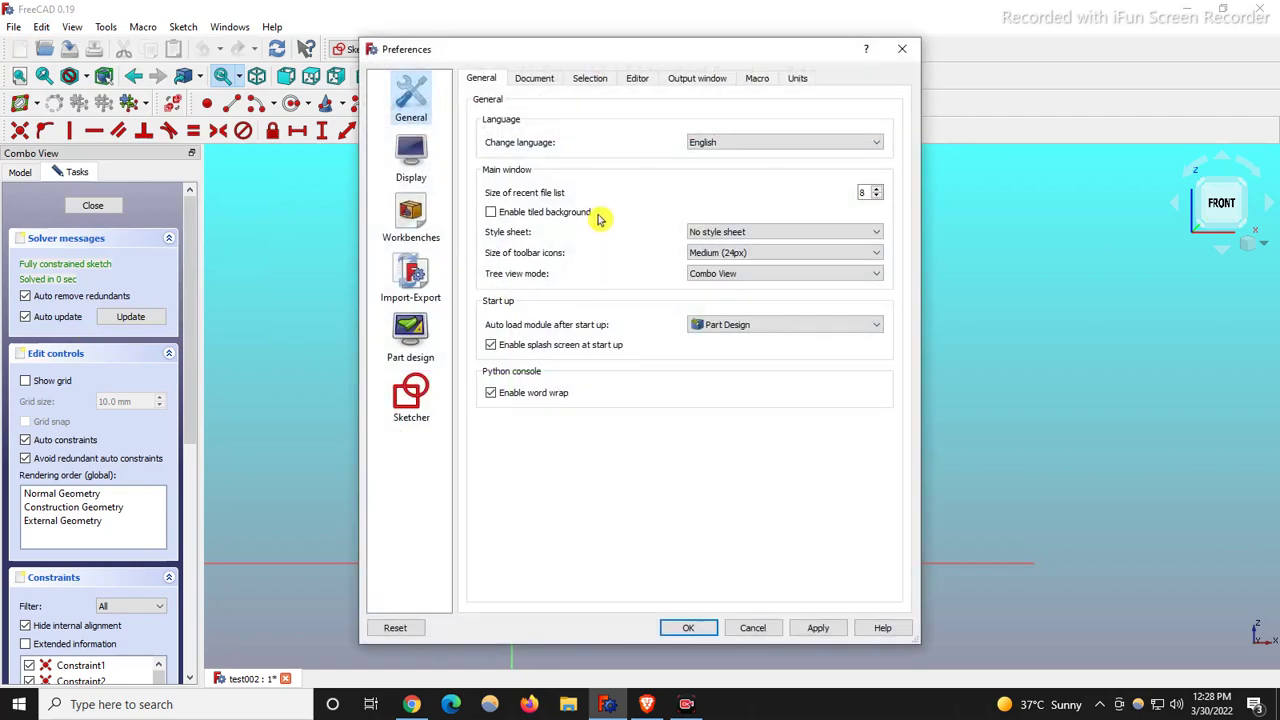
pyautogui.click(420, 414)
pyautogui.click(578, 80)
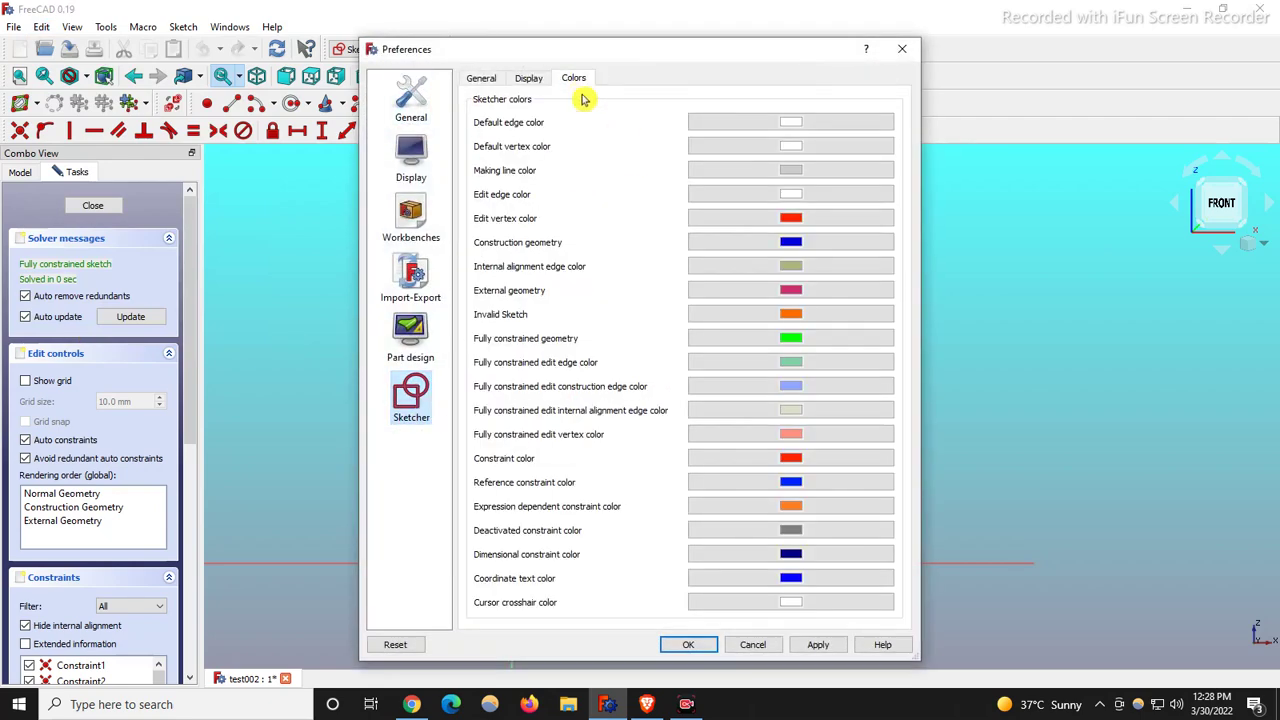